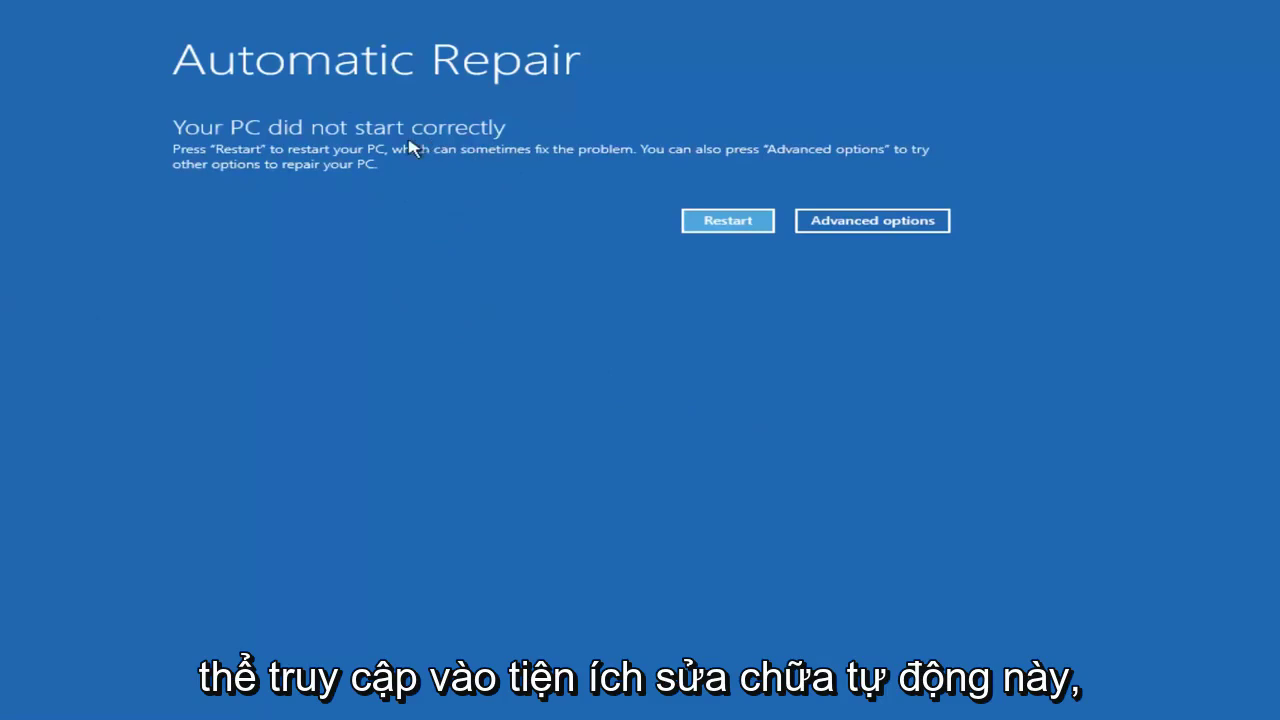
- Choose Advanced options on the Automatic Repair screen to reach the Choose an option menu
left_click(838, 223)
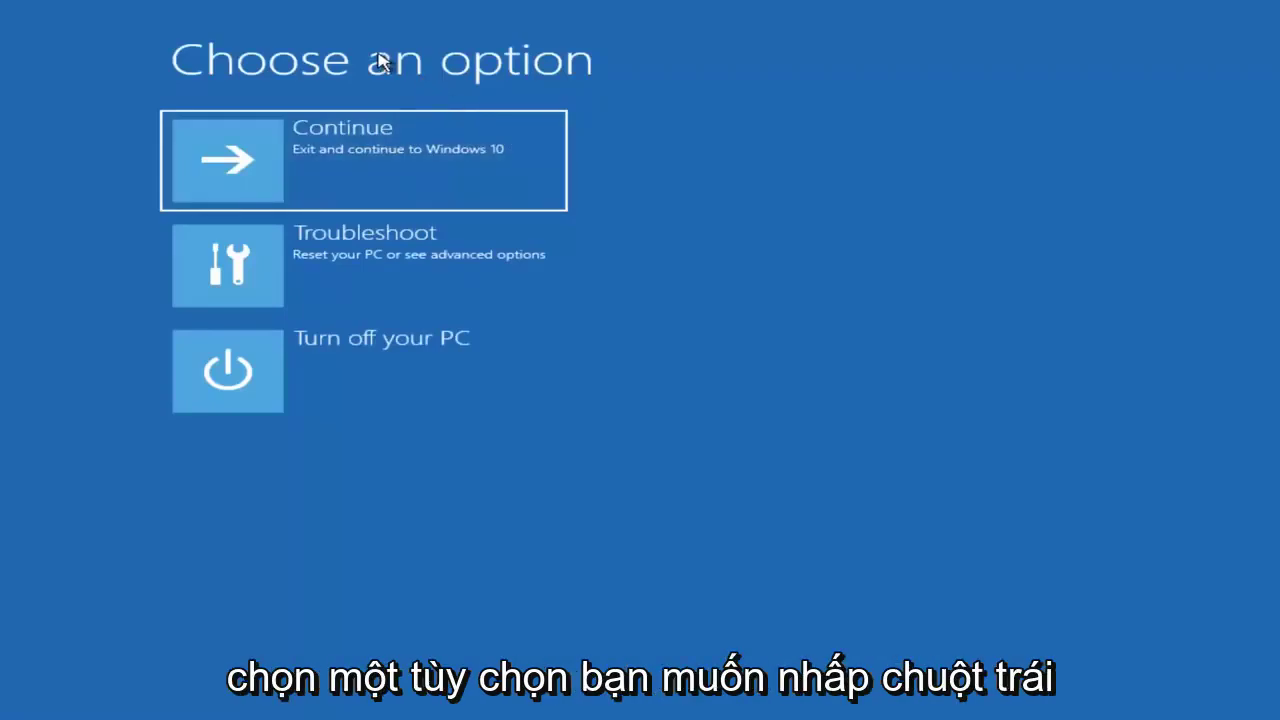
- Go through Troubleshoot to the Advanced options page listing System Restore, Startup Repair and Command Prompt
left_click(346, 276)
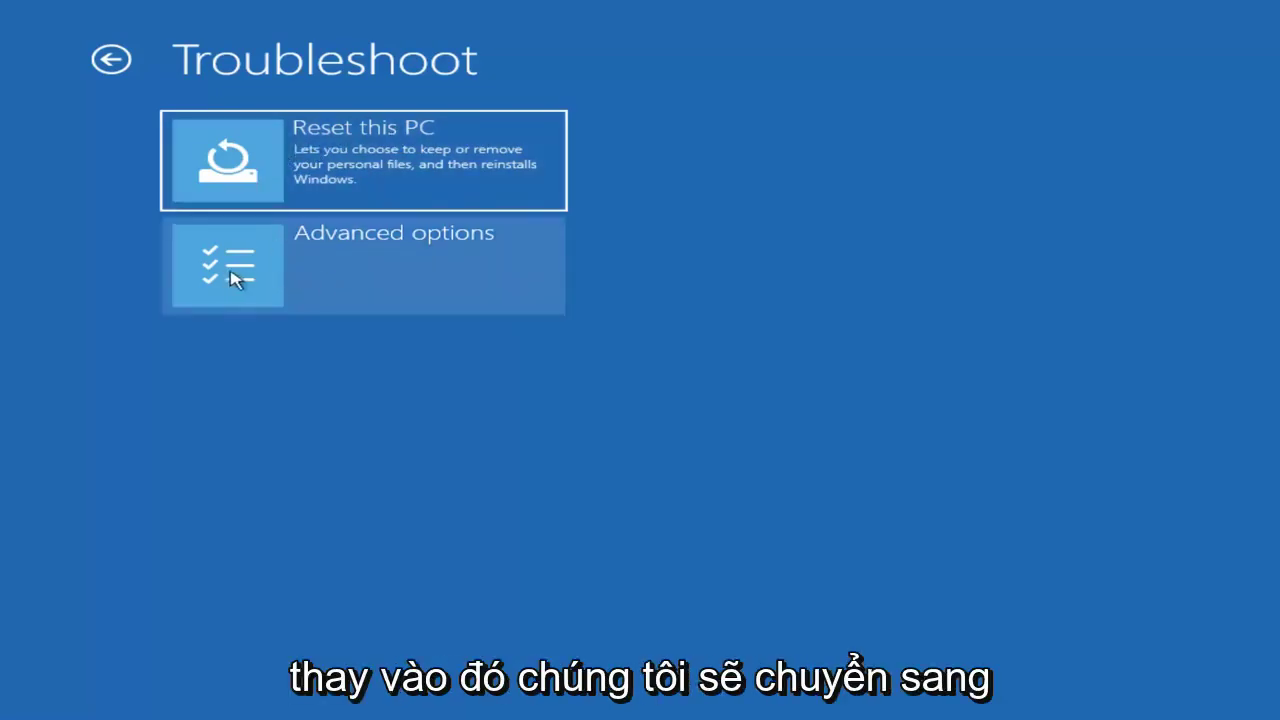
left_click(285, 278)
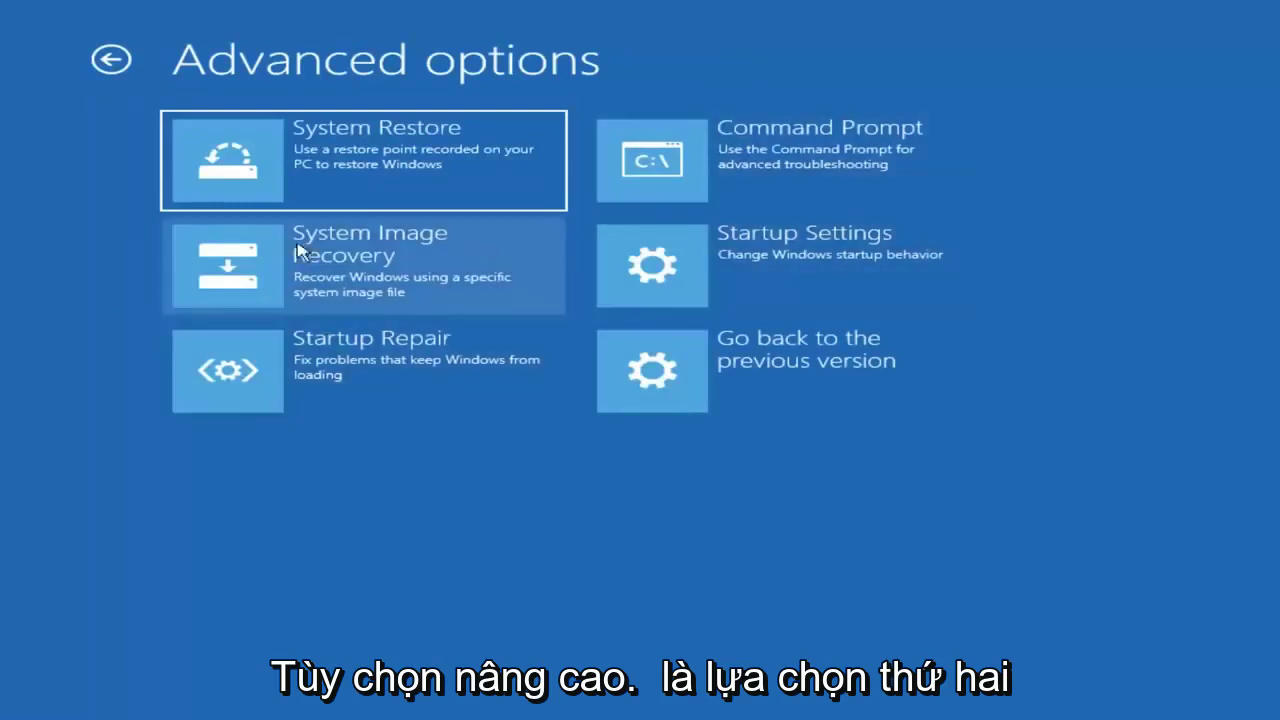
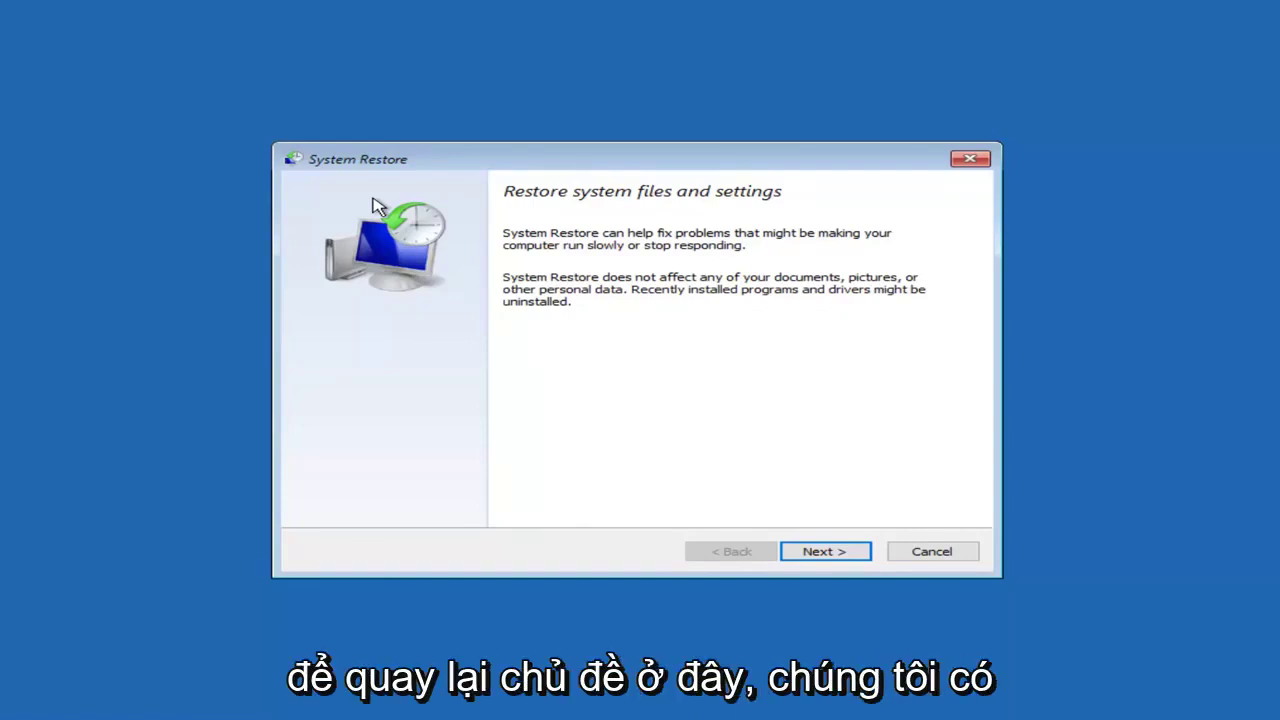
- Select the 10/28/2017 11:59:48 AM 'Restore Operation' restore point and confirm it with Finish
left_click(813, 551)
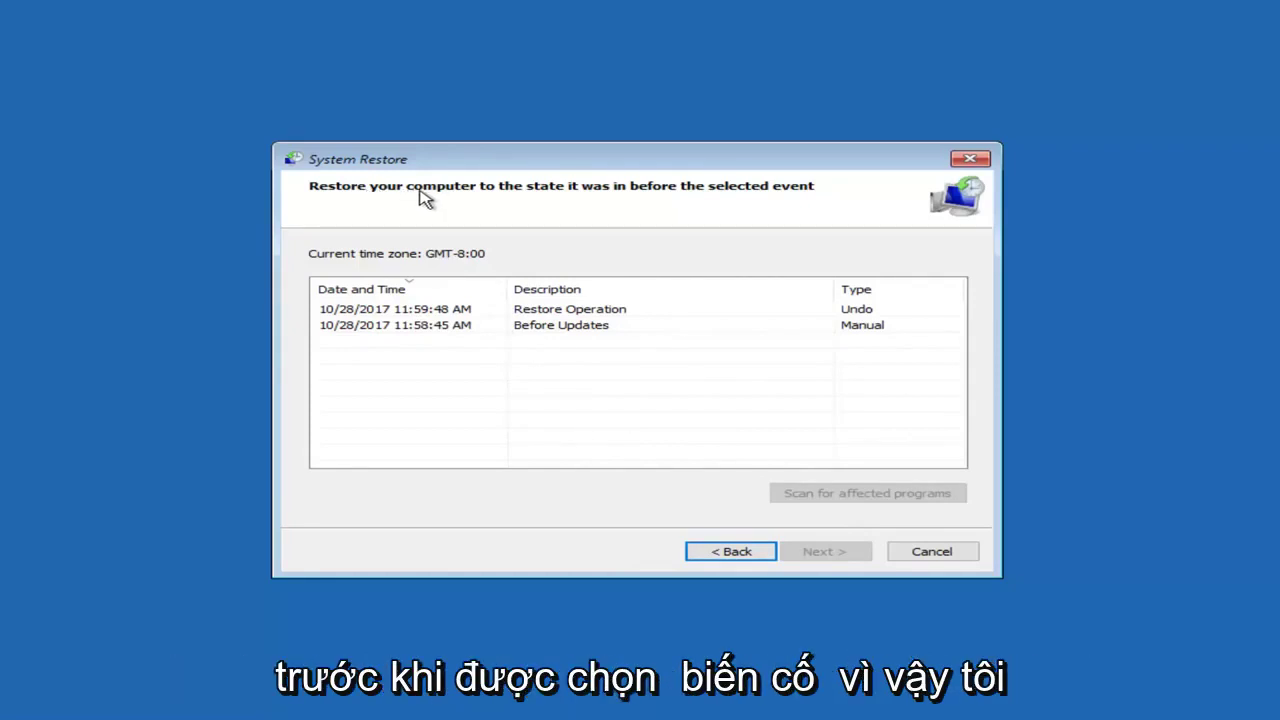
left_click(390, 312)
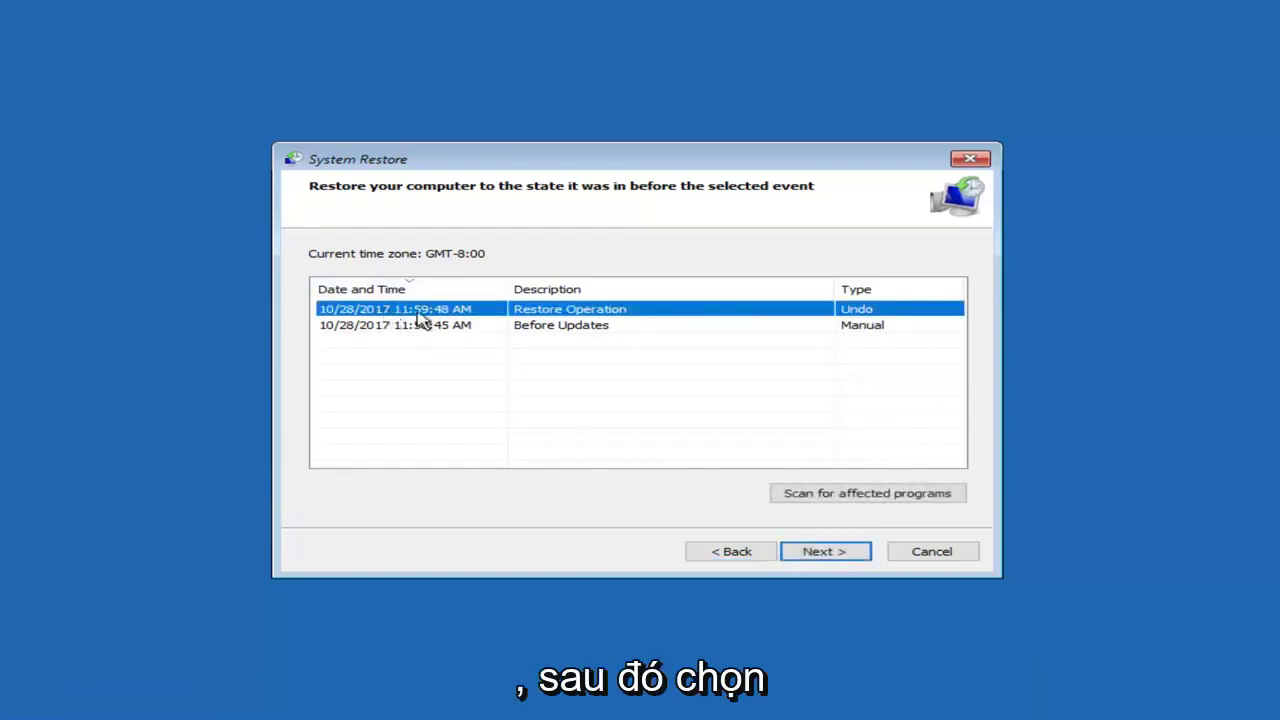
left_click(810, 560)
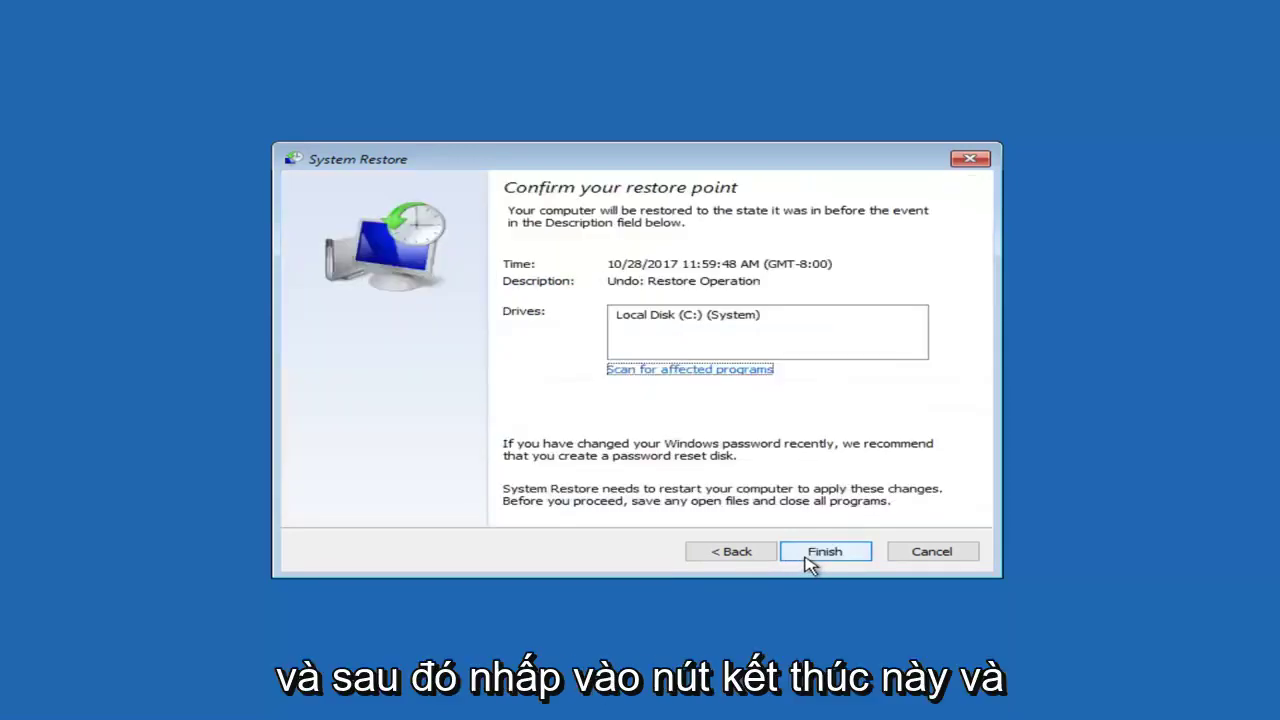
left_click(822, 552)
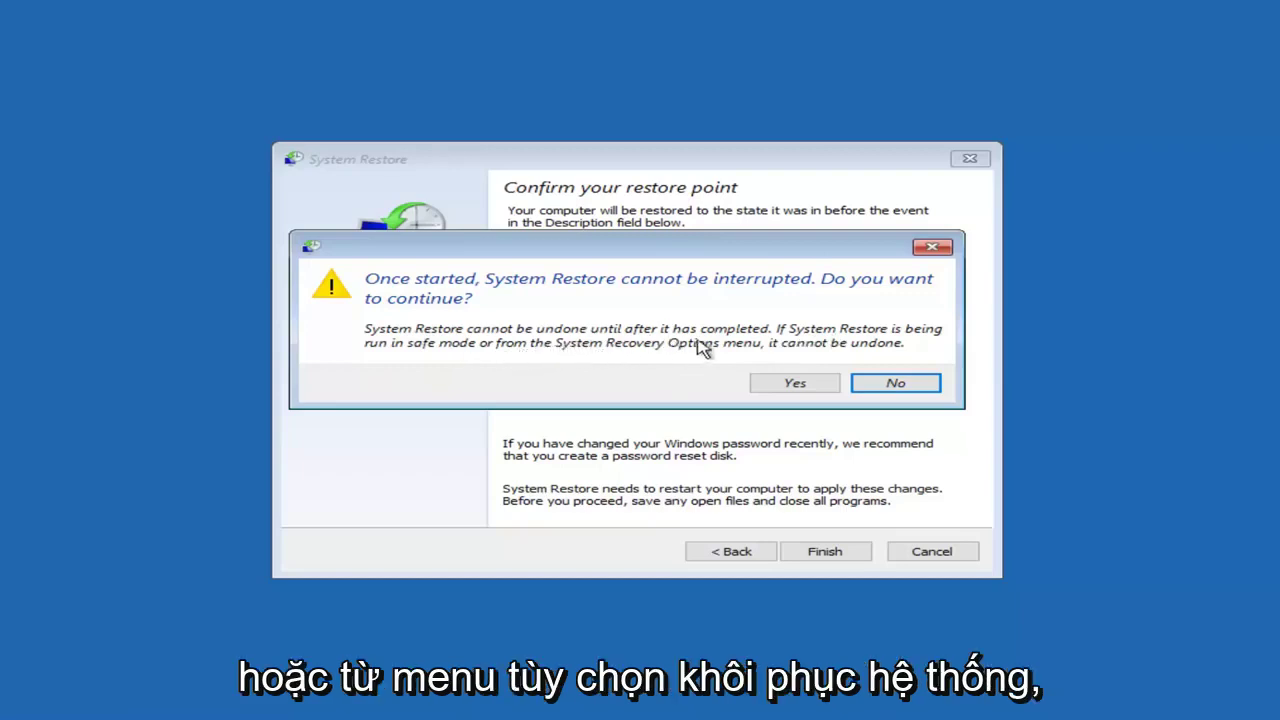
- Accept the uninterruptible-restore warning and let System Restore finish restoring to 10/28/2017 11:59:48 AM
left_click(781, 388)
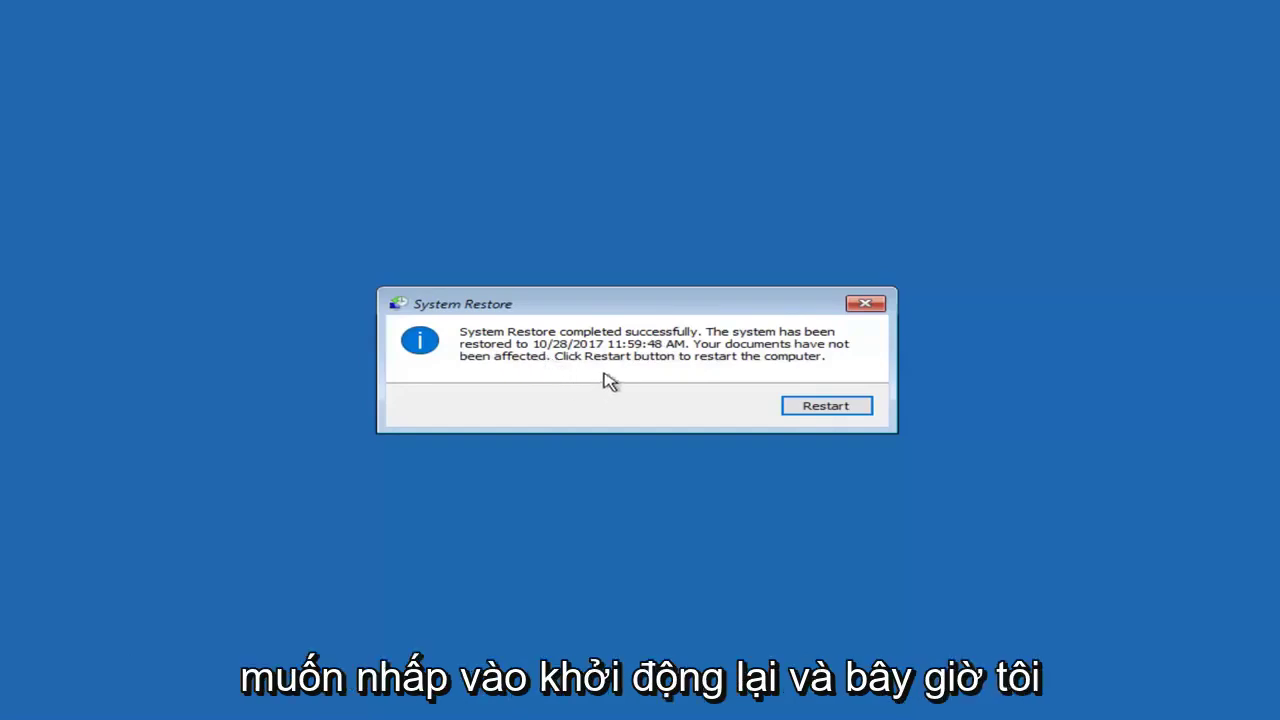
- Restart the PC from the restore completion message to return to 'Choose an option'
left_click(818, 406)
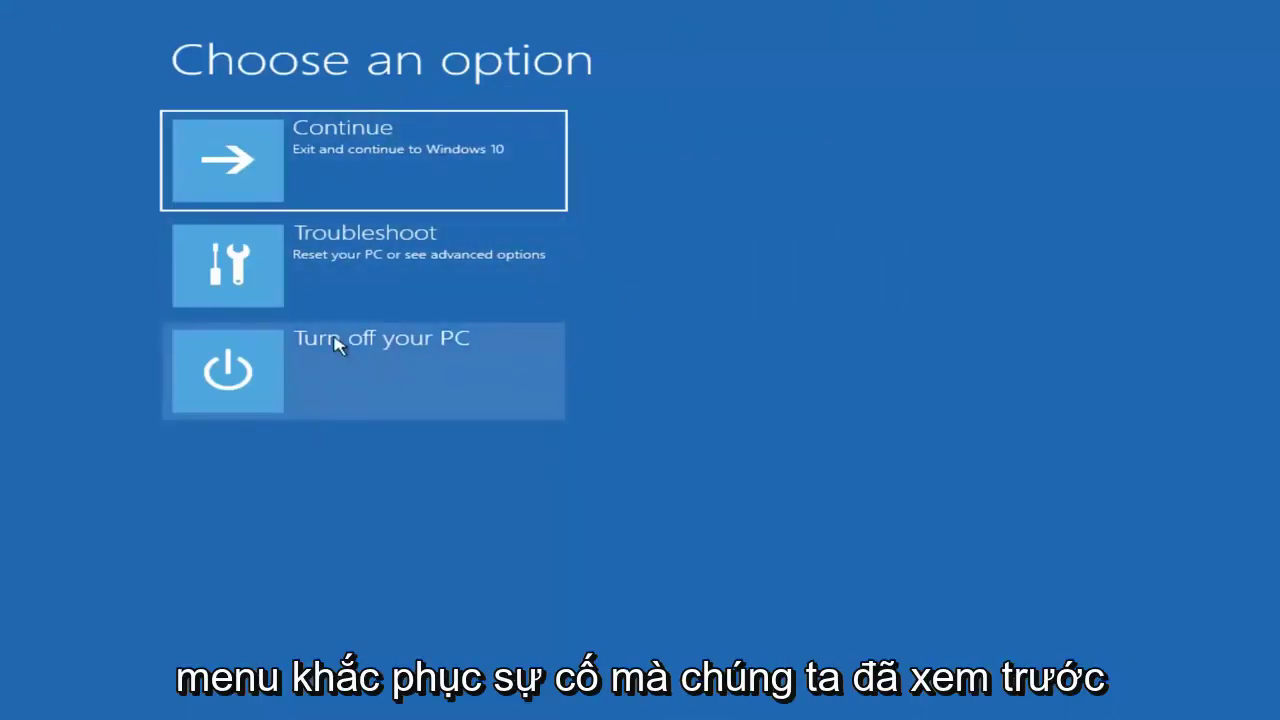
- Launch System Image Recovery from Troubleshoot > Advanced options, which reports no system image found
left_click(290, 295)
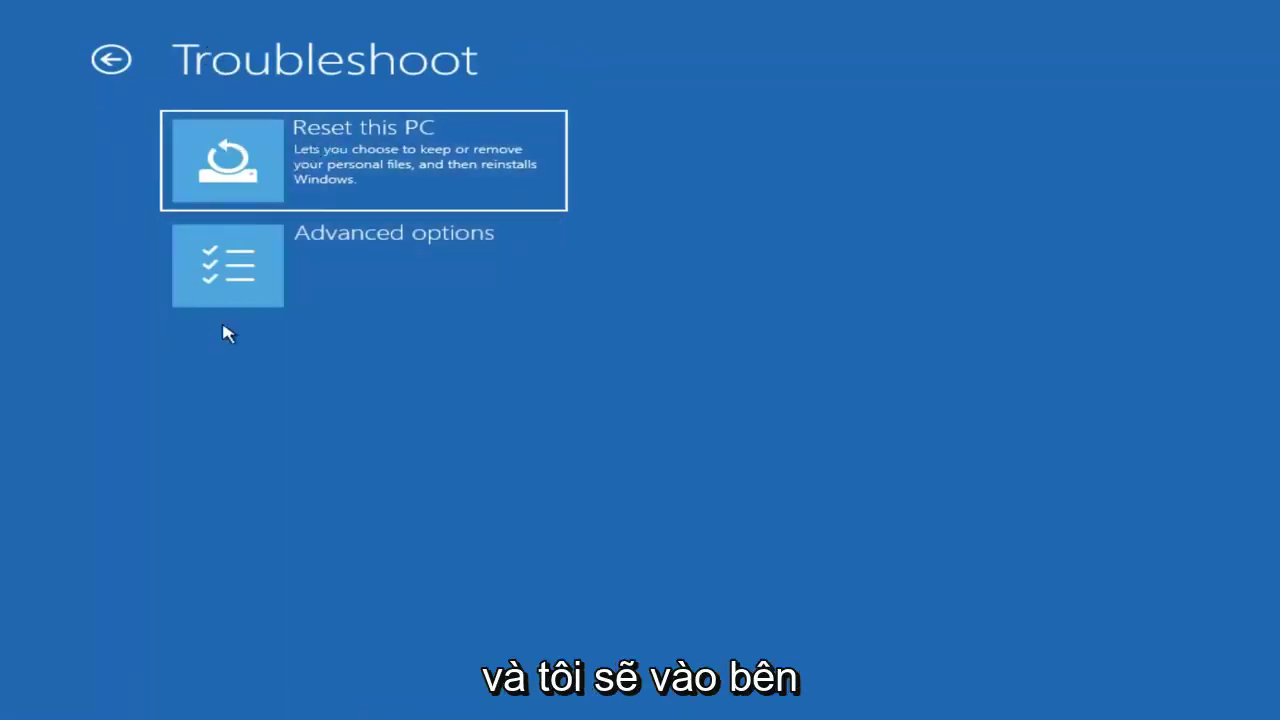
left_click(274, 284)
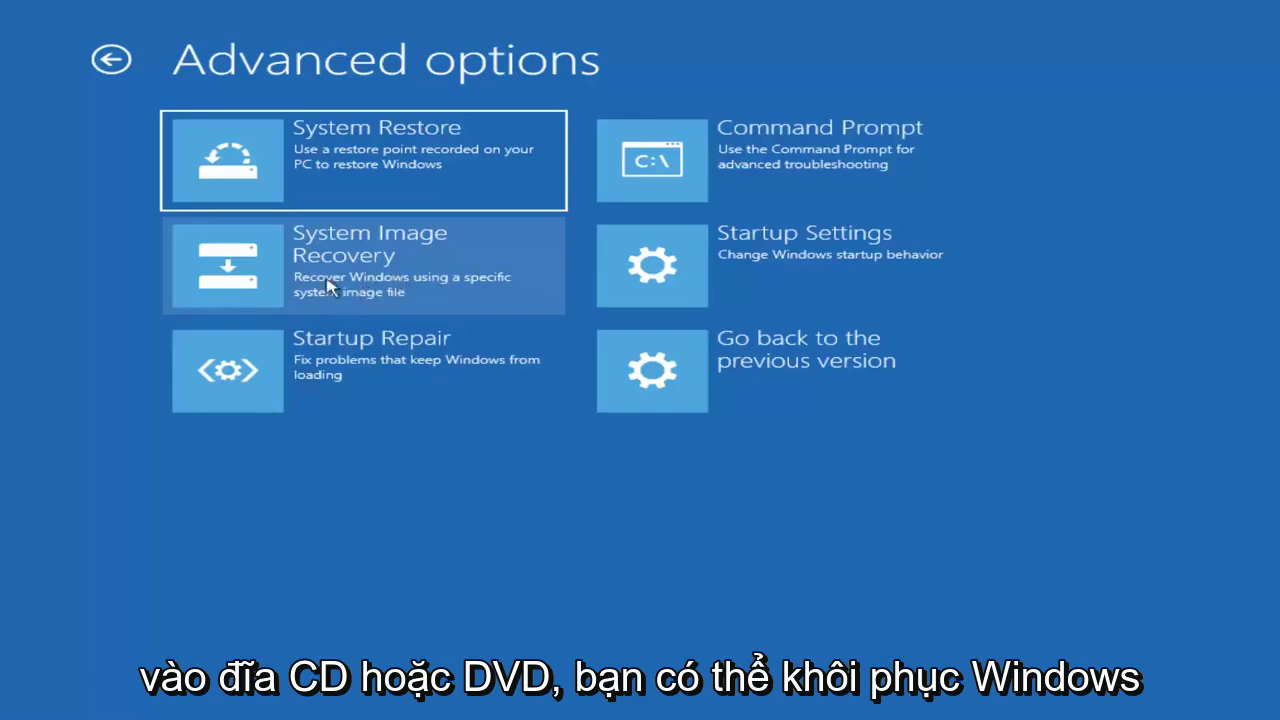
left_click(363, 282)
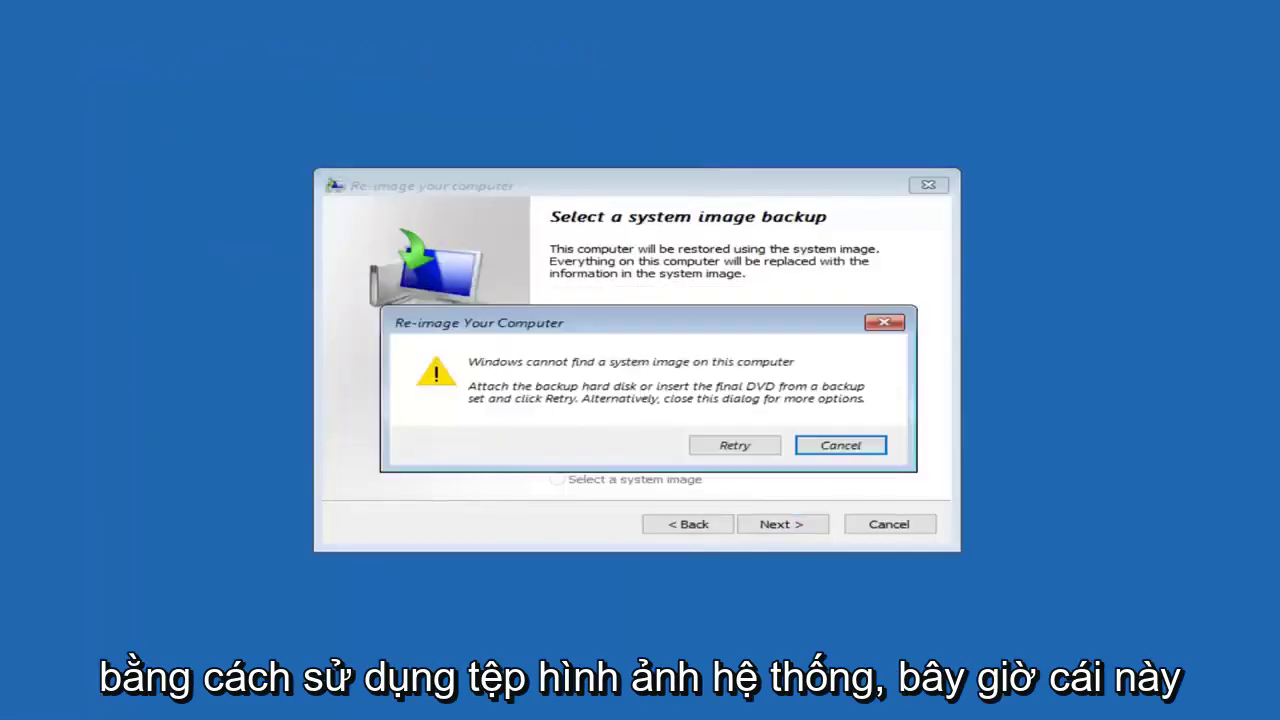
- Dismiss the missing-image error, inspect the Advanced backup-location options, then cancel the Re-image wizard
left_click(866, 453)
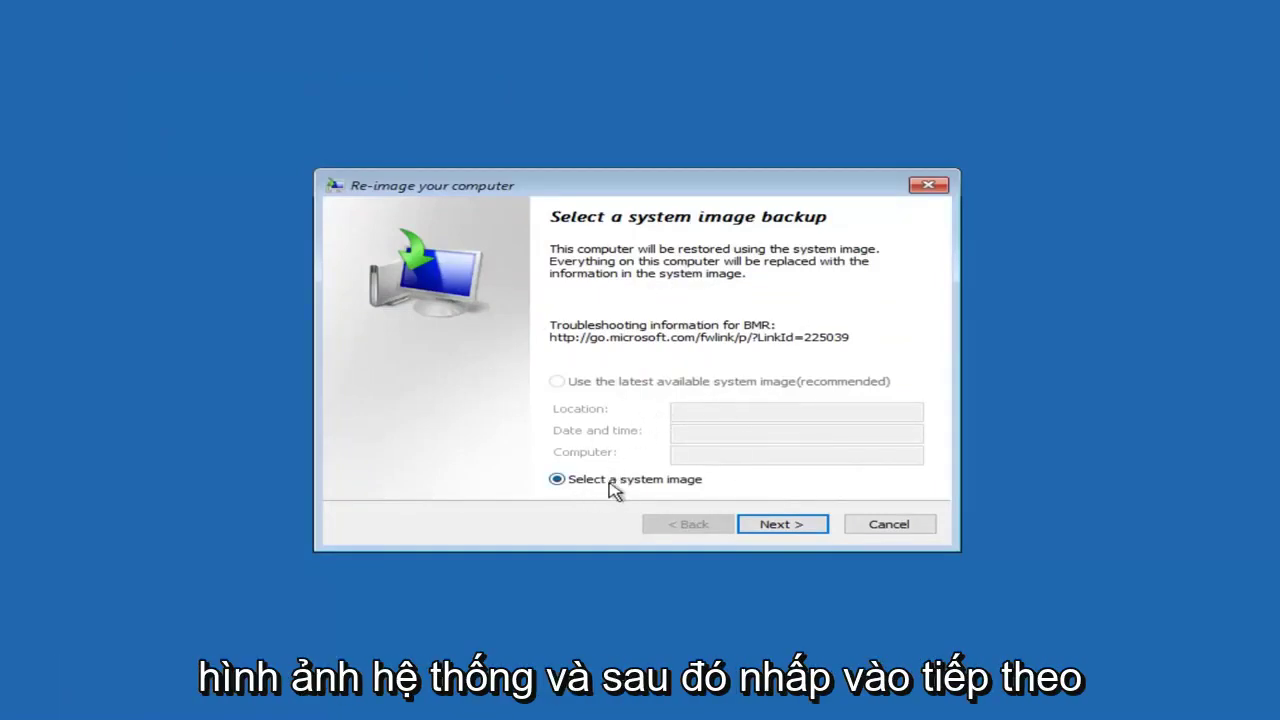
left_click(765, 522)
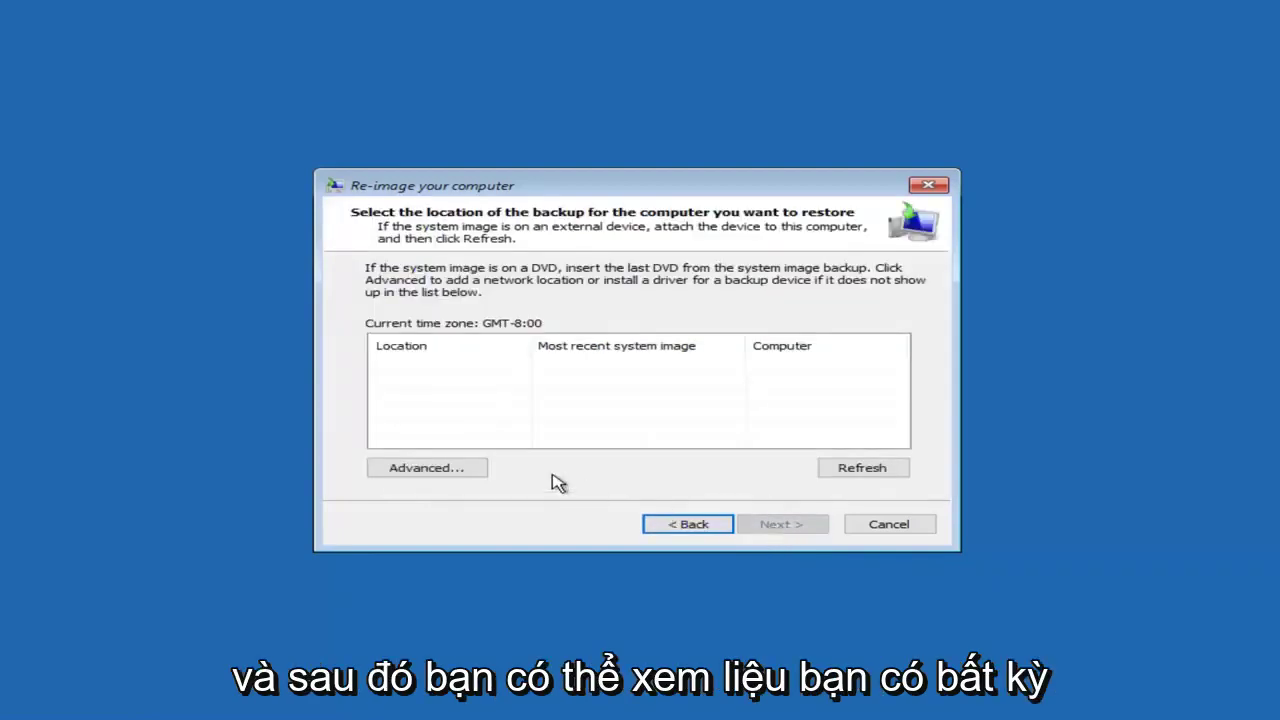
left_click(417, 466)
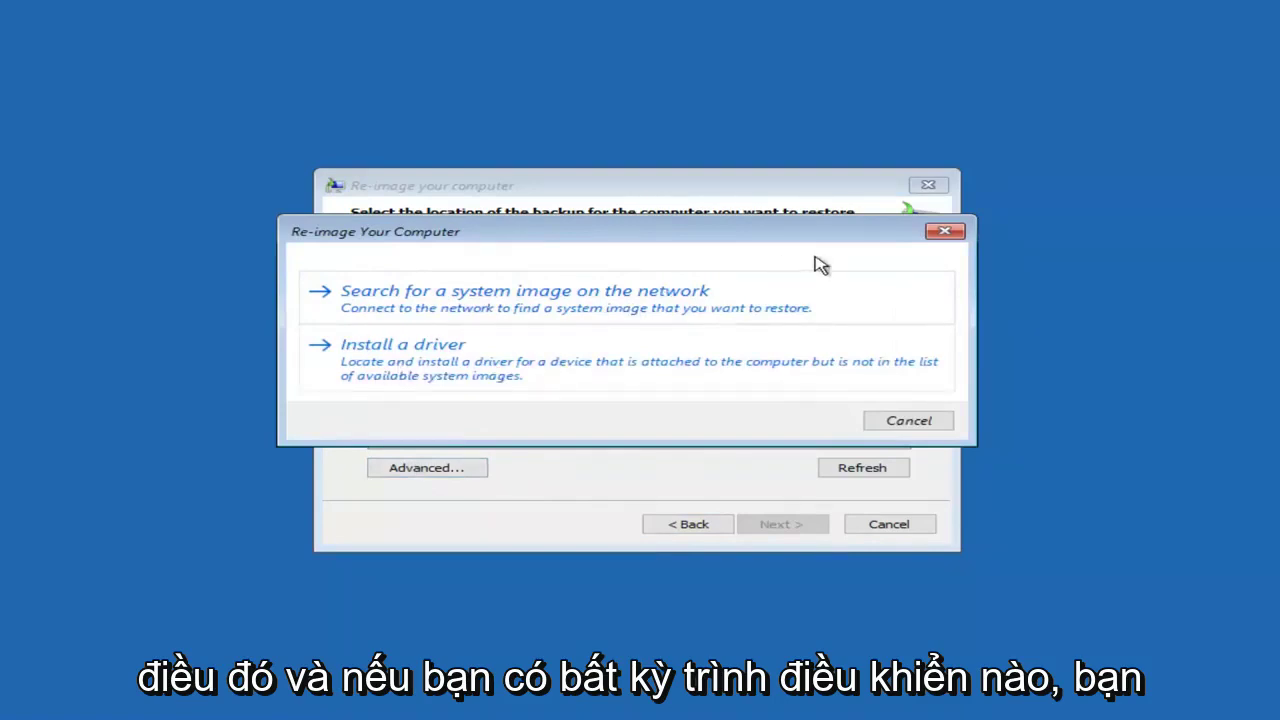
left_click(944, 231)
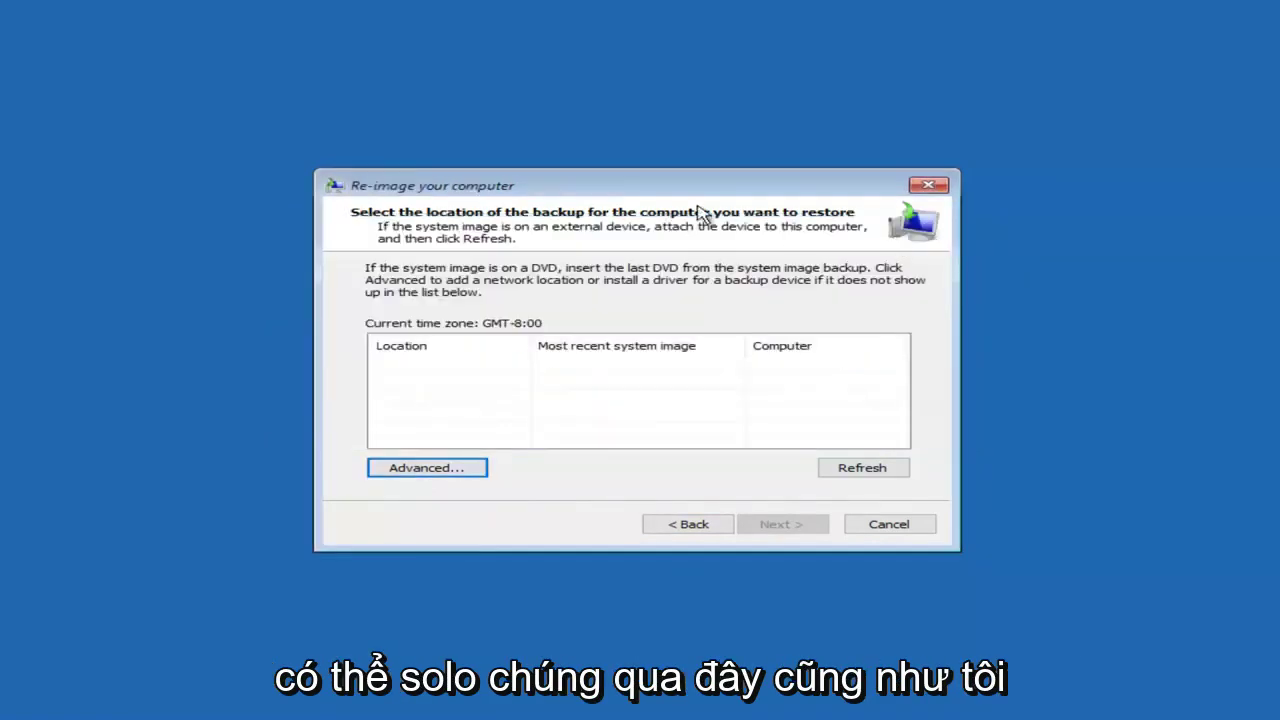
left_click(886, 525)
- Start Startup Repair from Troubleshoot > Advanced options
left_click(380, 256)
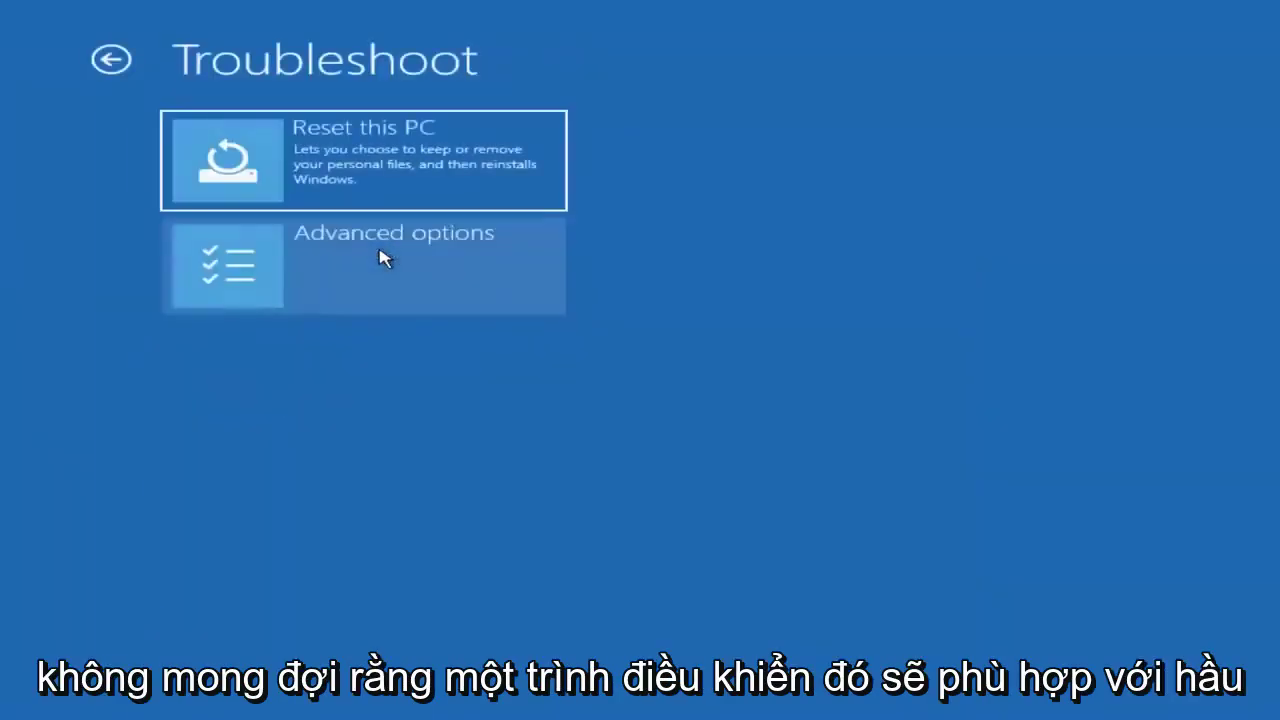
left_click(309, 271)
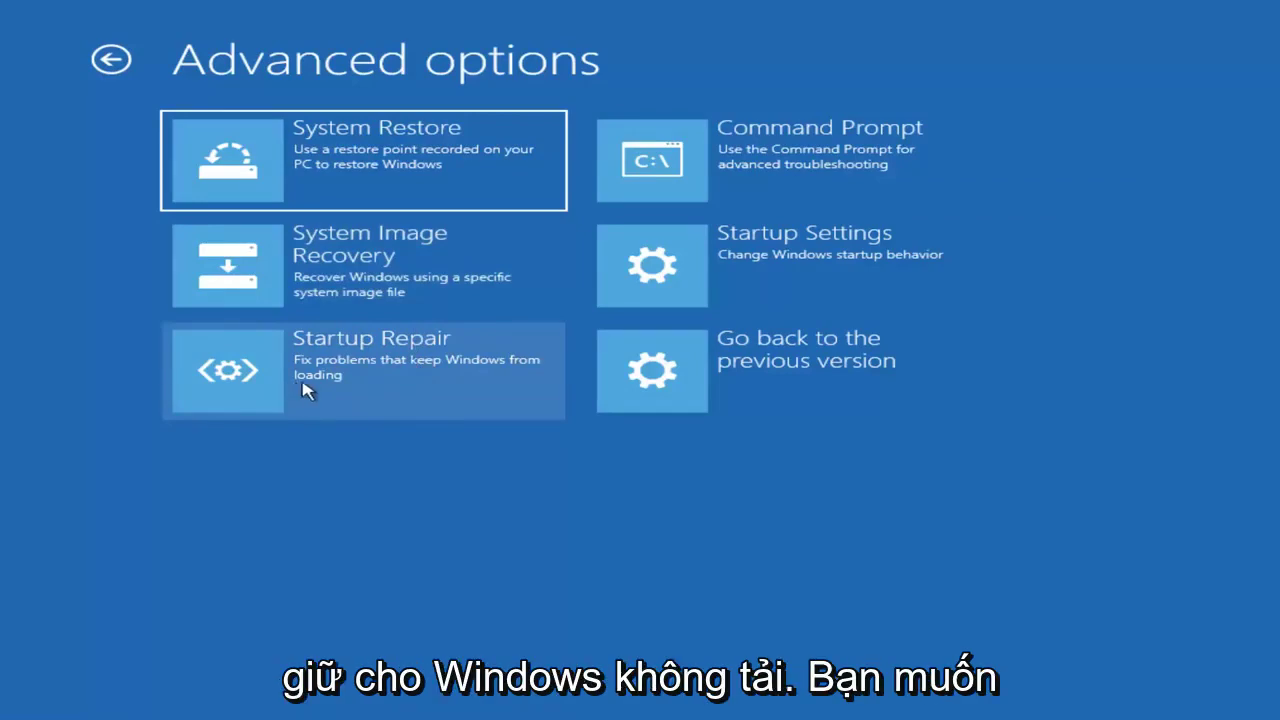
left_click(374, 385)
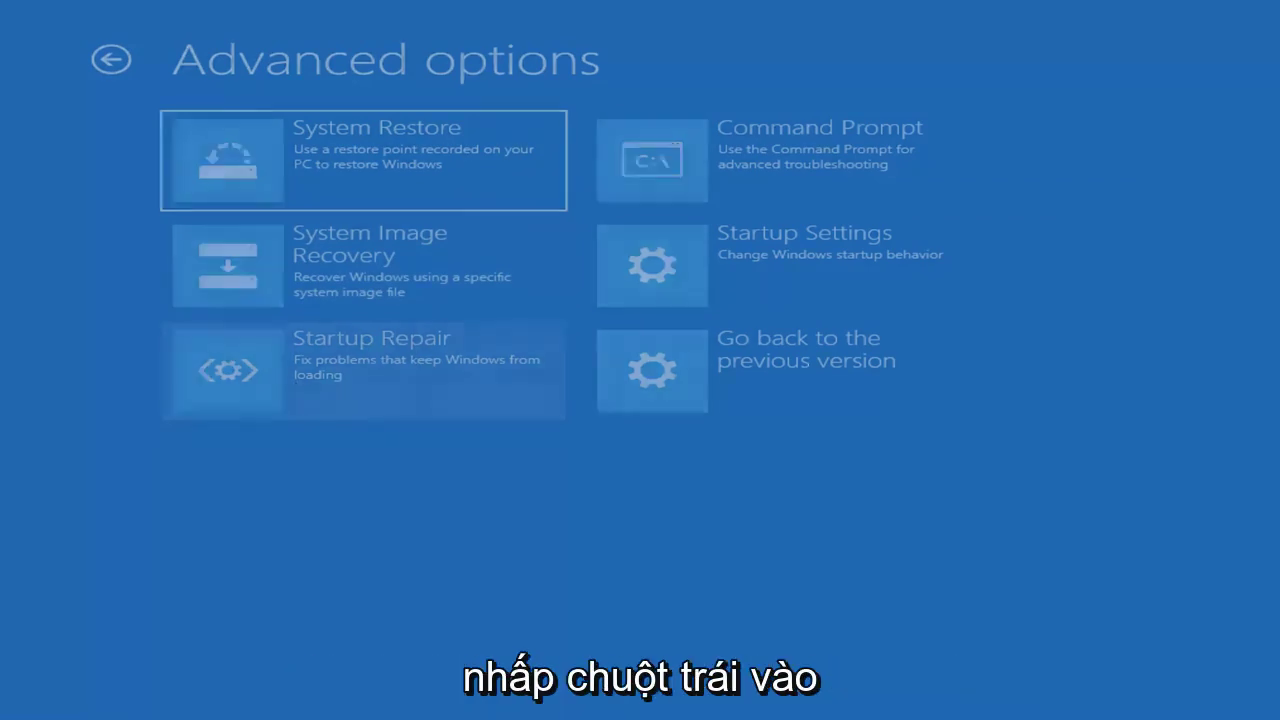
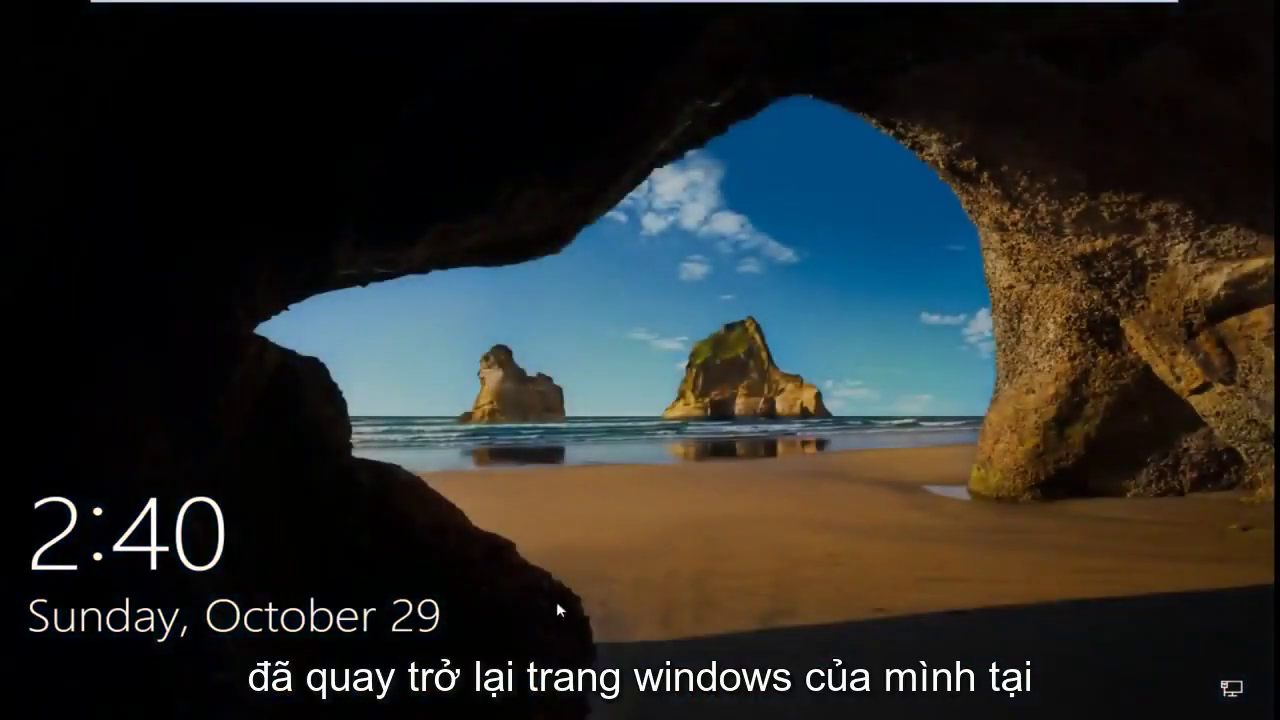
- Dismiss the lock screen and sign in with the account password
left_click(410, 416)
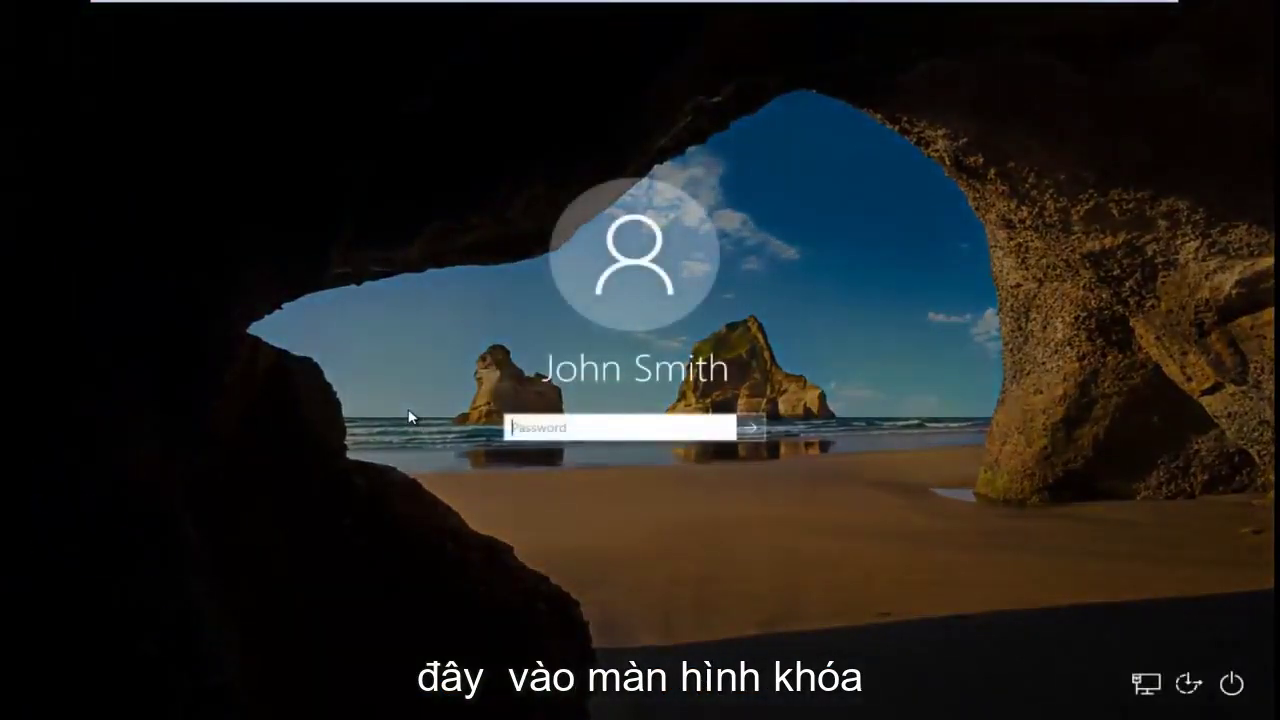
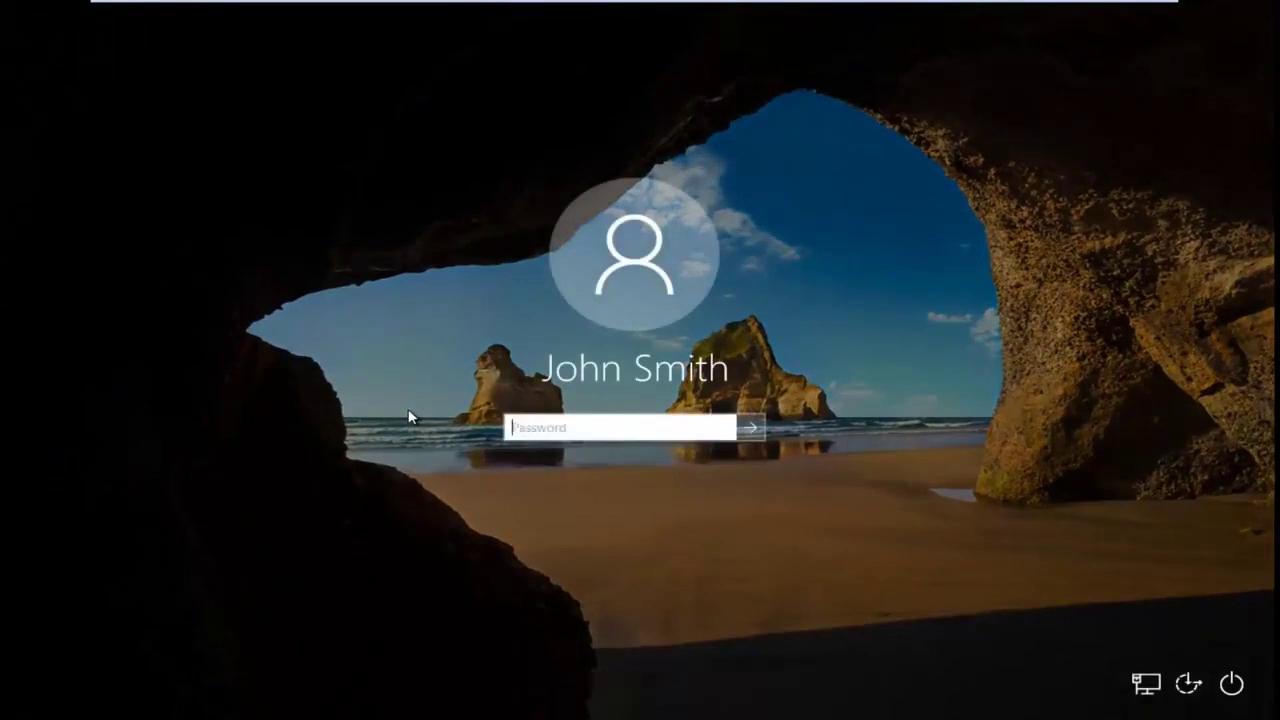
key("Return")
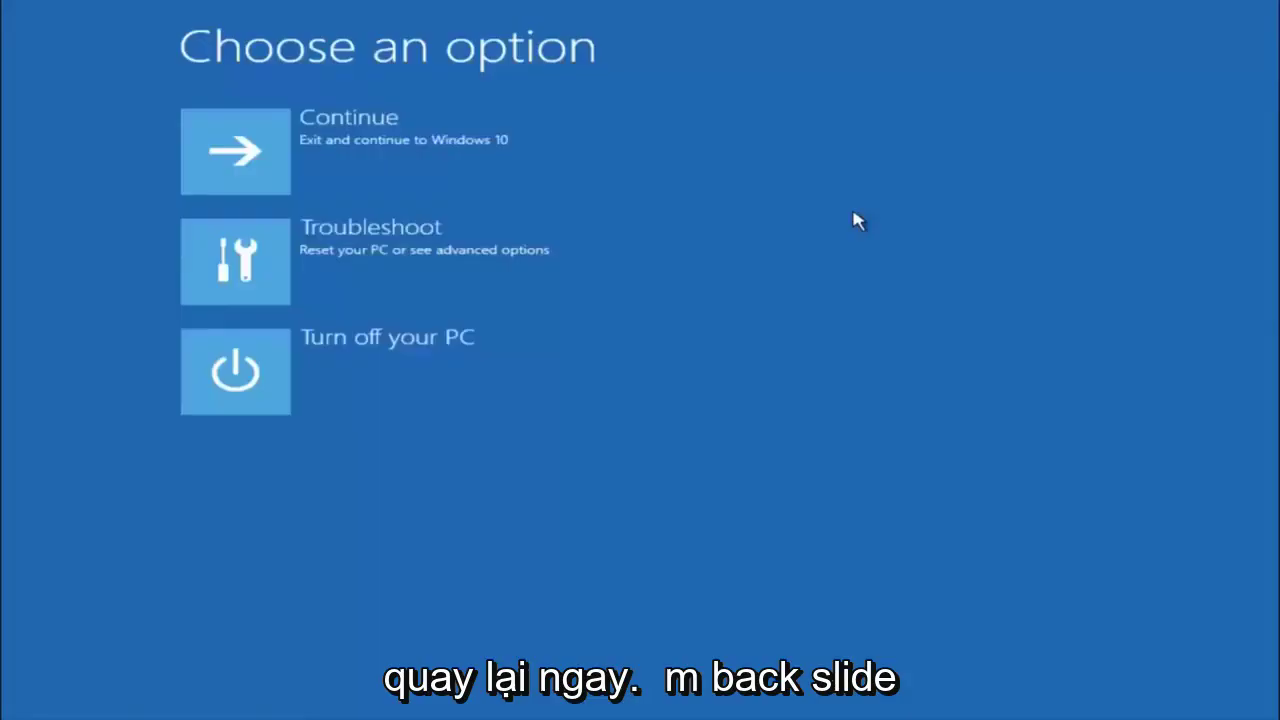
- Launch the Command Prompt from Troubleshoot > Advanced options
left_click(248, 268)
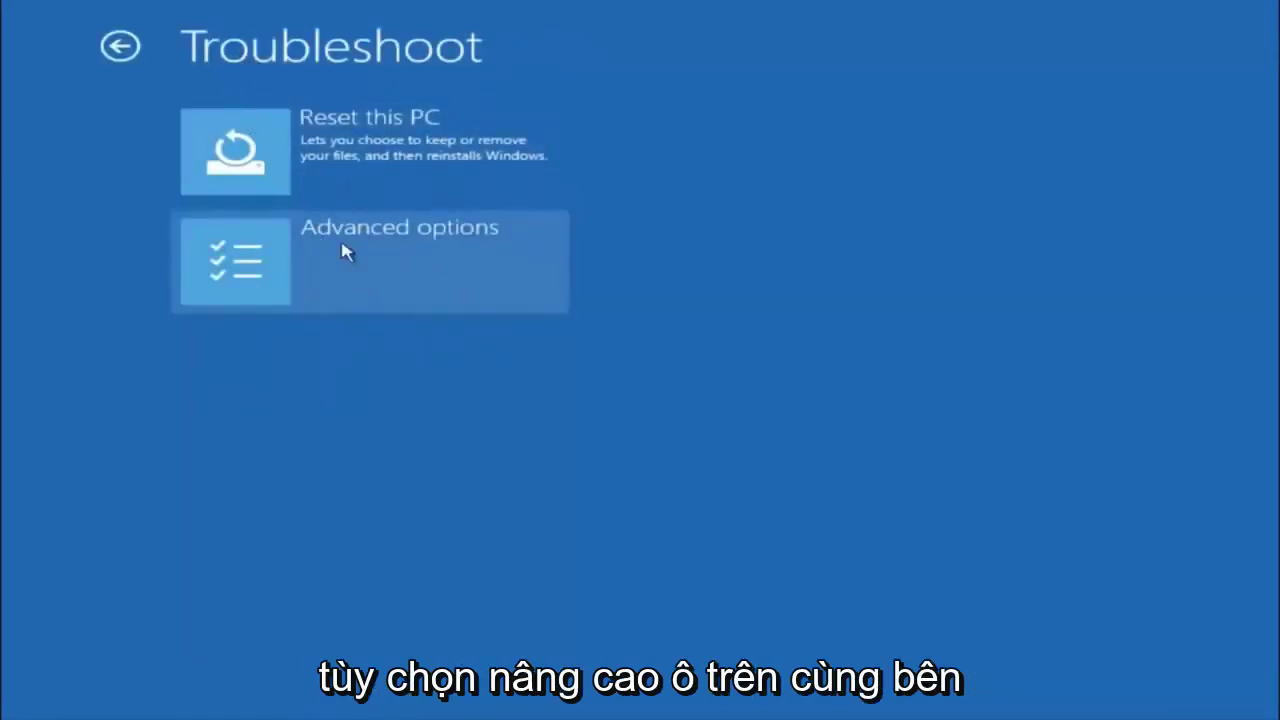
left_click(343, 249)
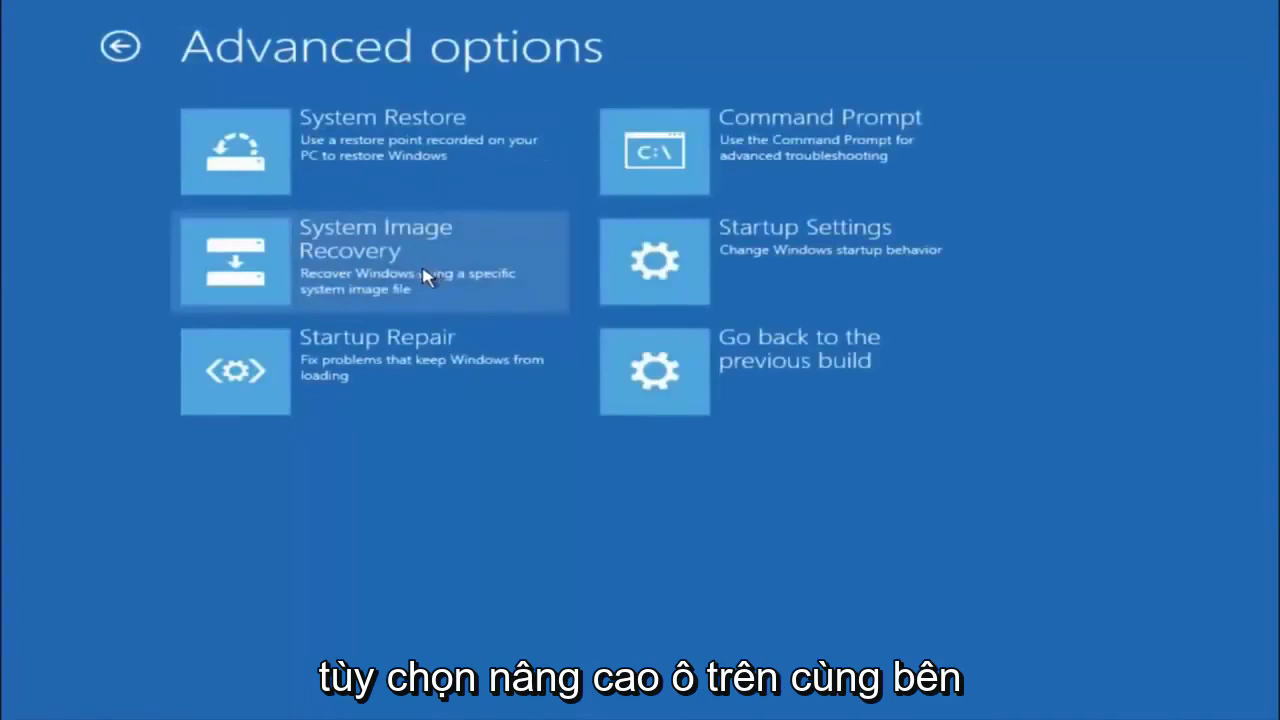
left_click(752, 162)
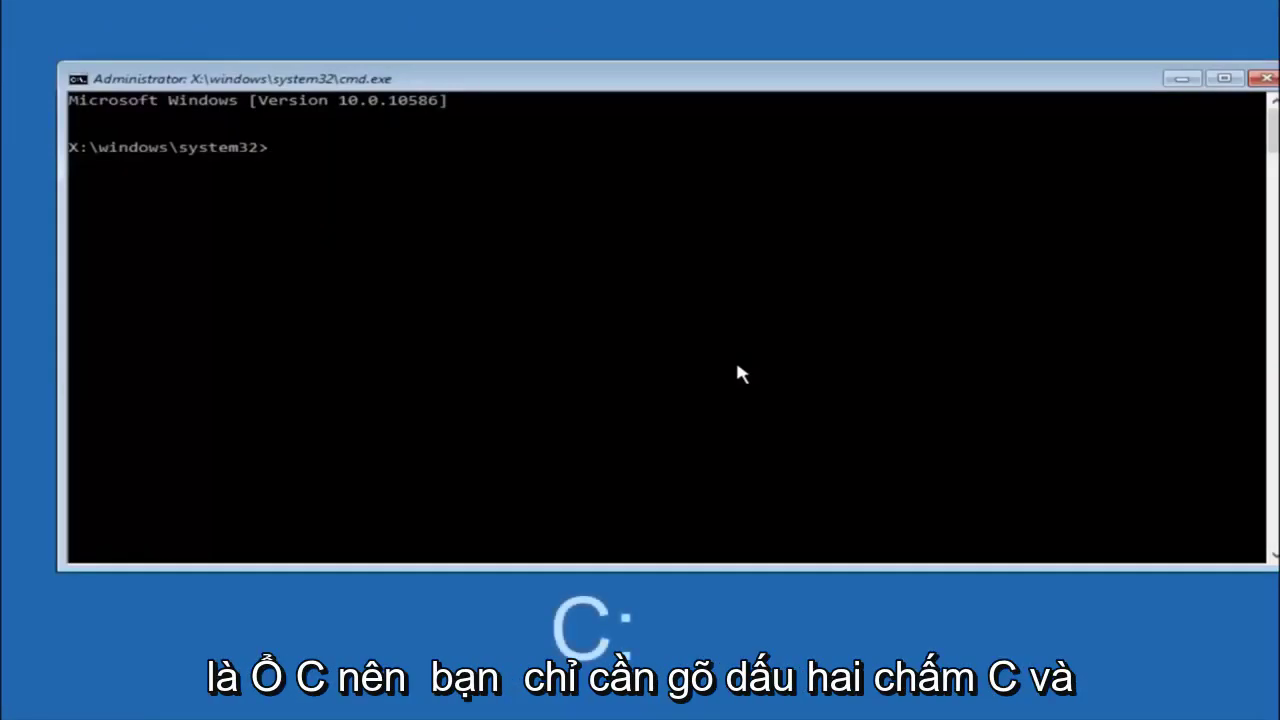
- Switch to drive C:, list its folders with dir, and start typing a cd command
type("c:")
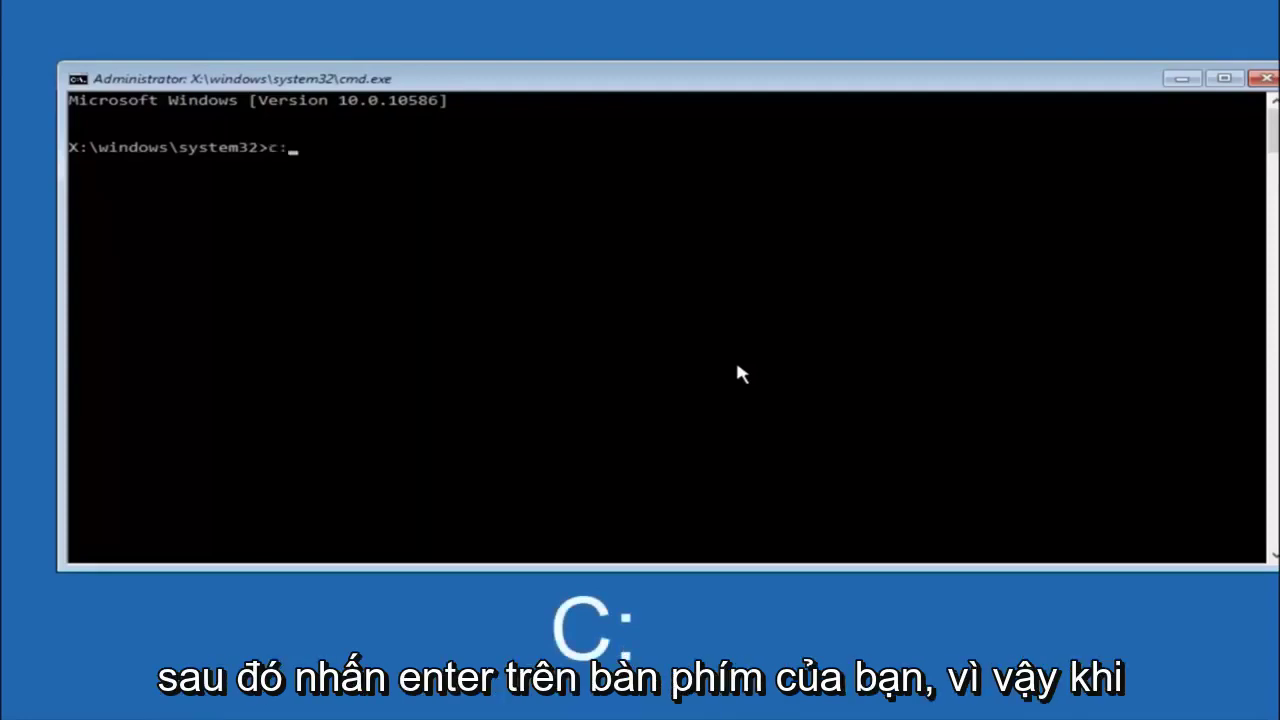
key("Return")
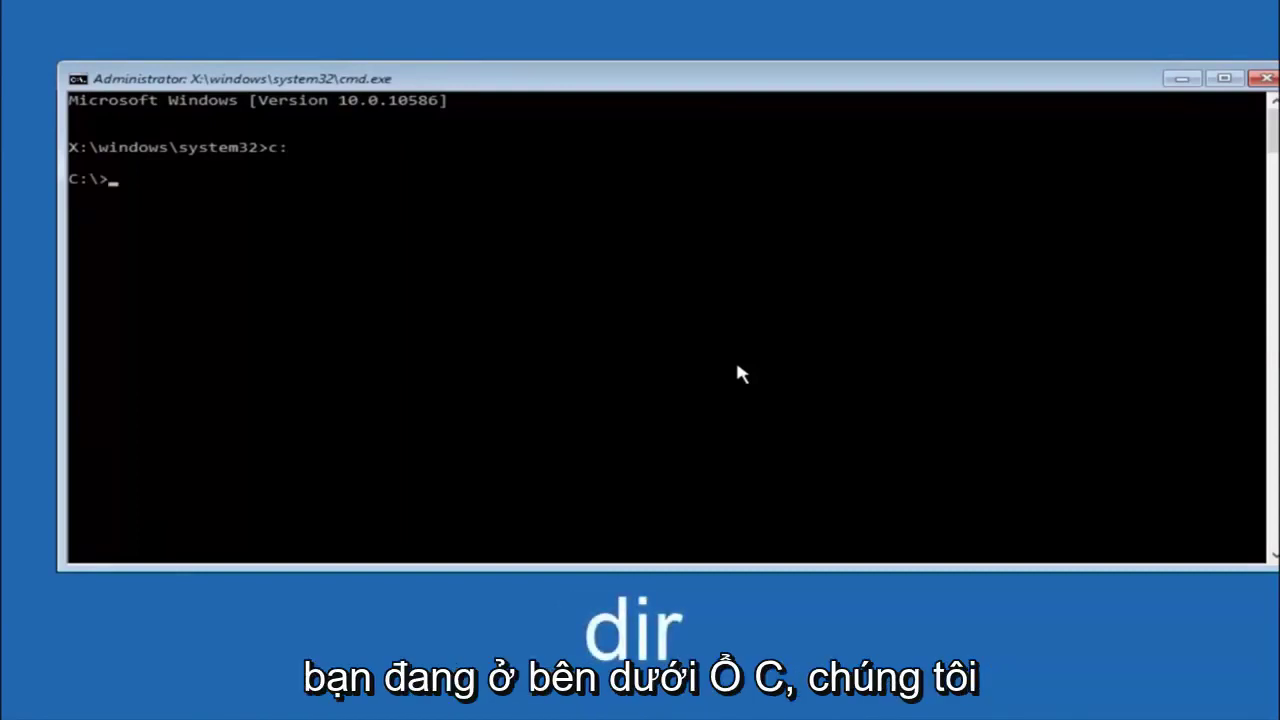
type("d")
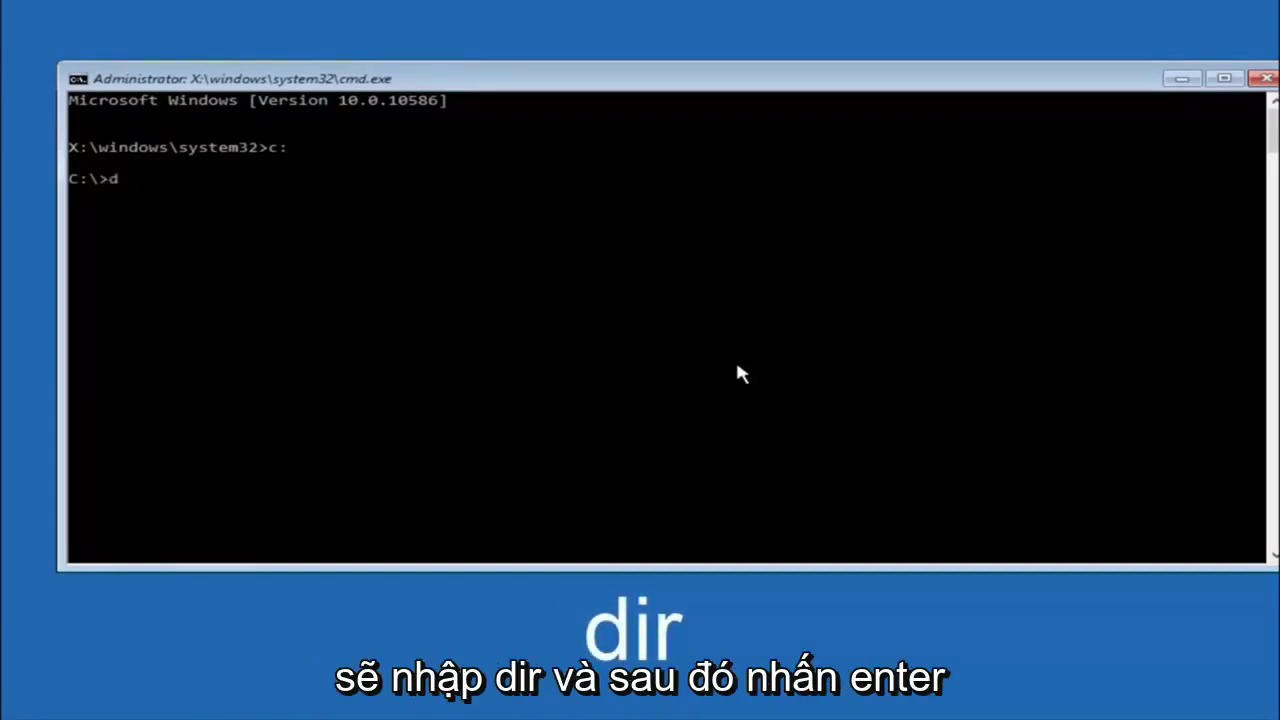
type("ir")
key("Return")
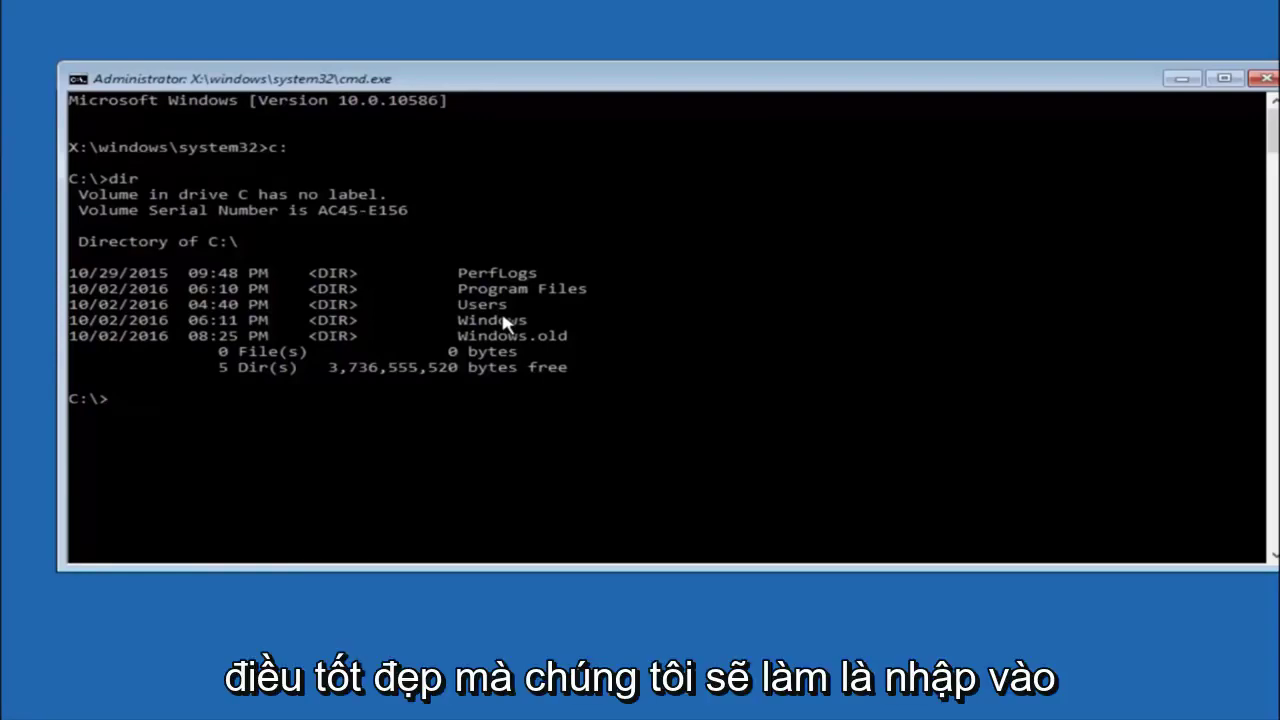
type("cd \\windows\\system32\\config")
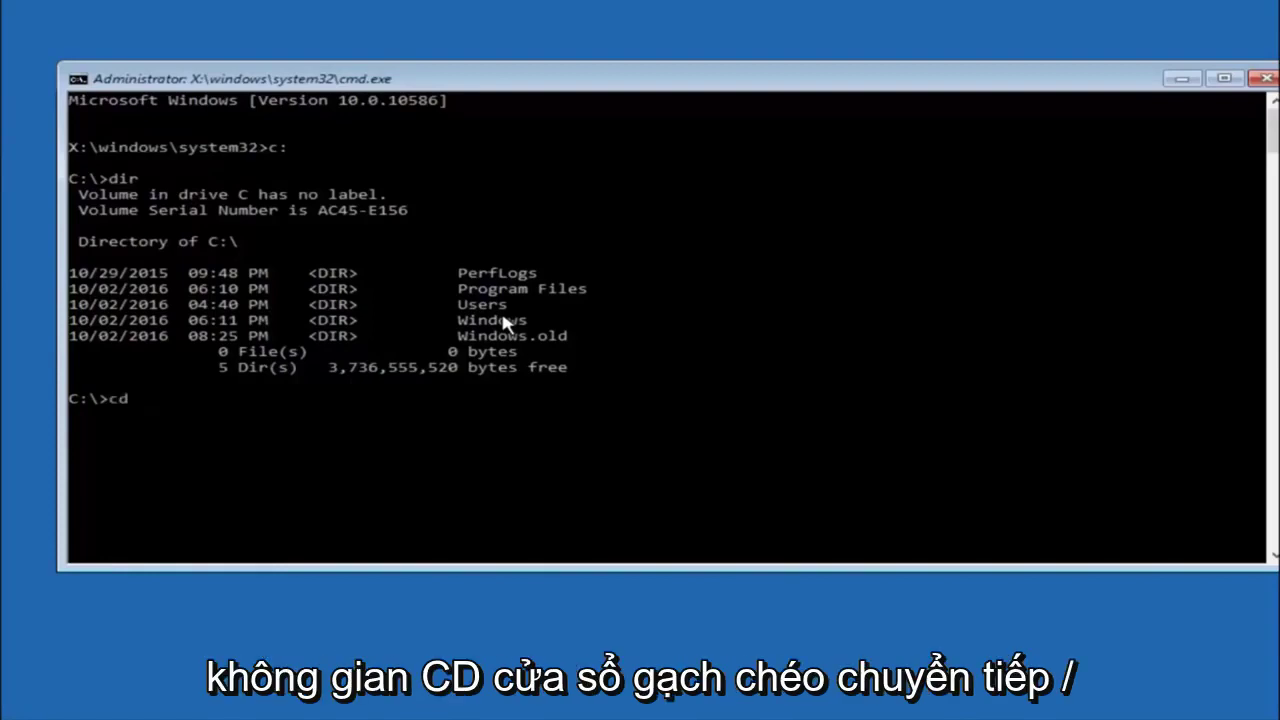
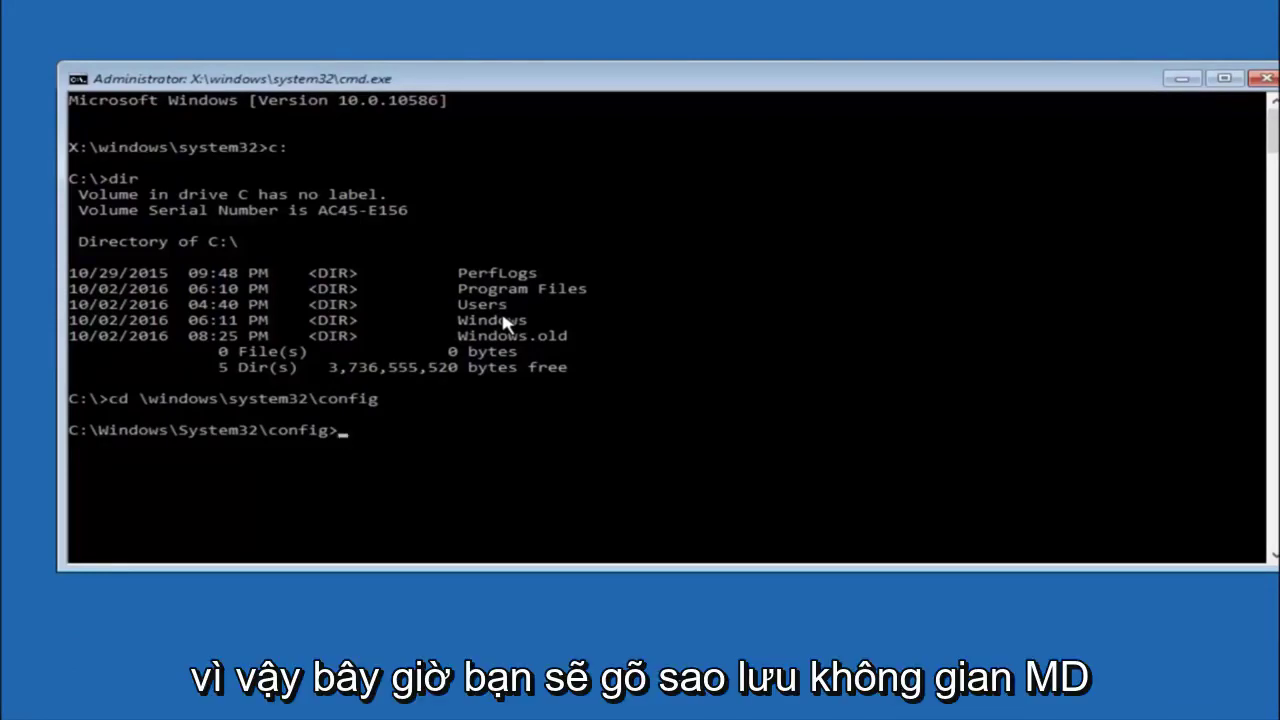
- Run md backup to make a 'backup' folder in C:\Windows\System32\config
type("md ")
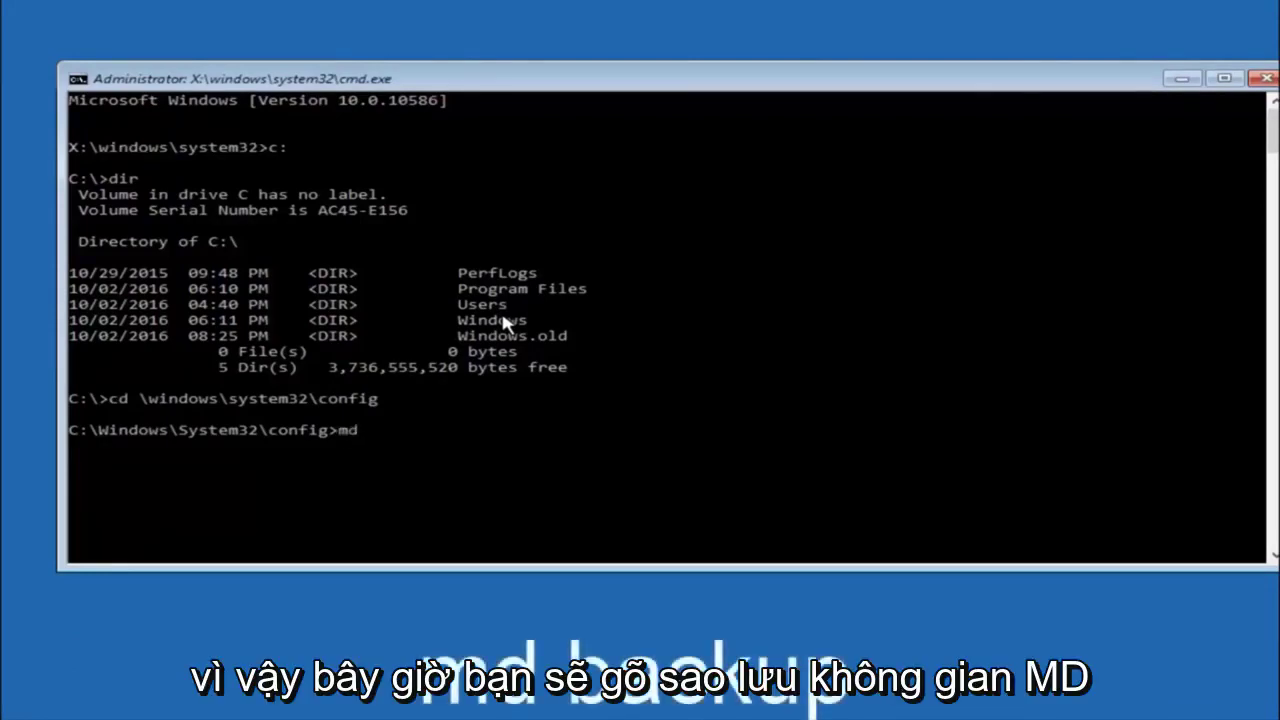
type("backup")
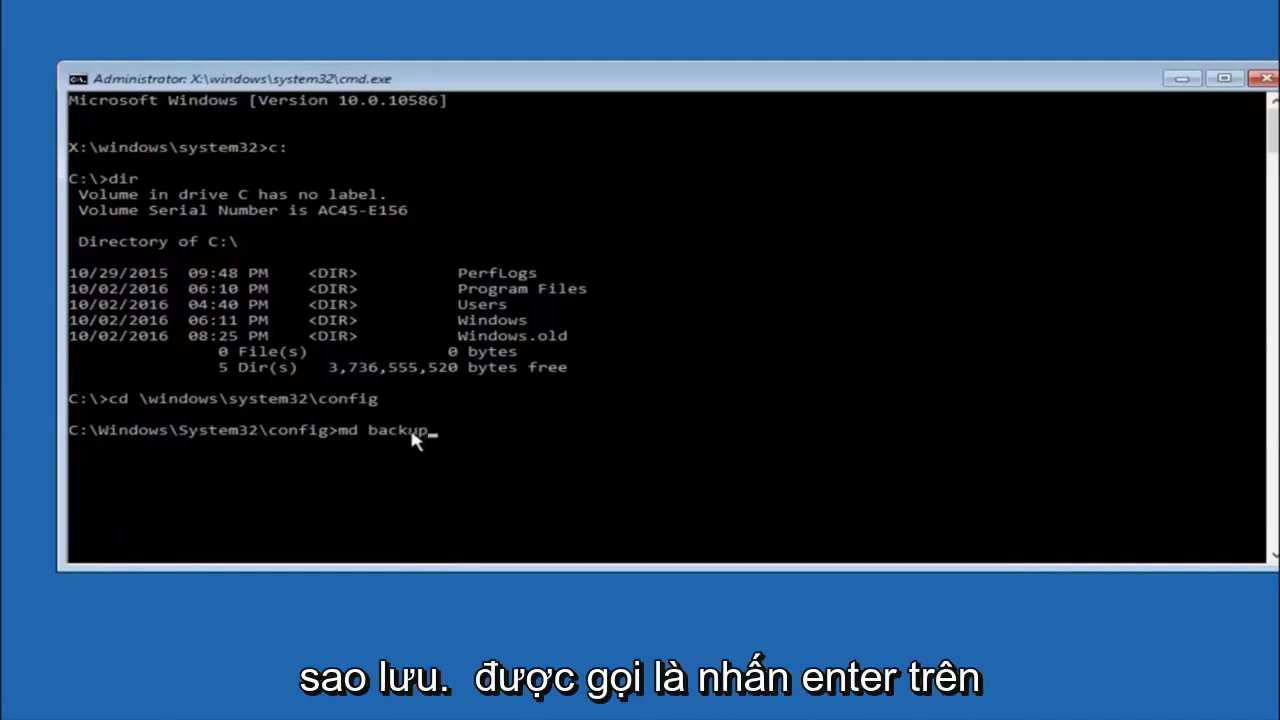
key("Return")
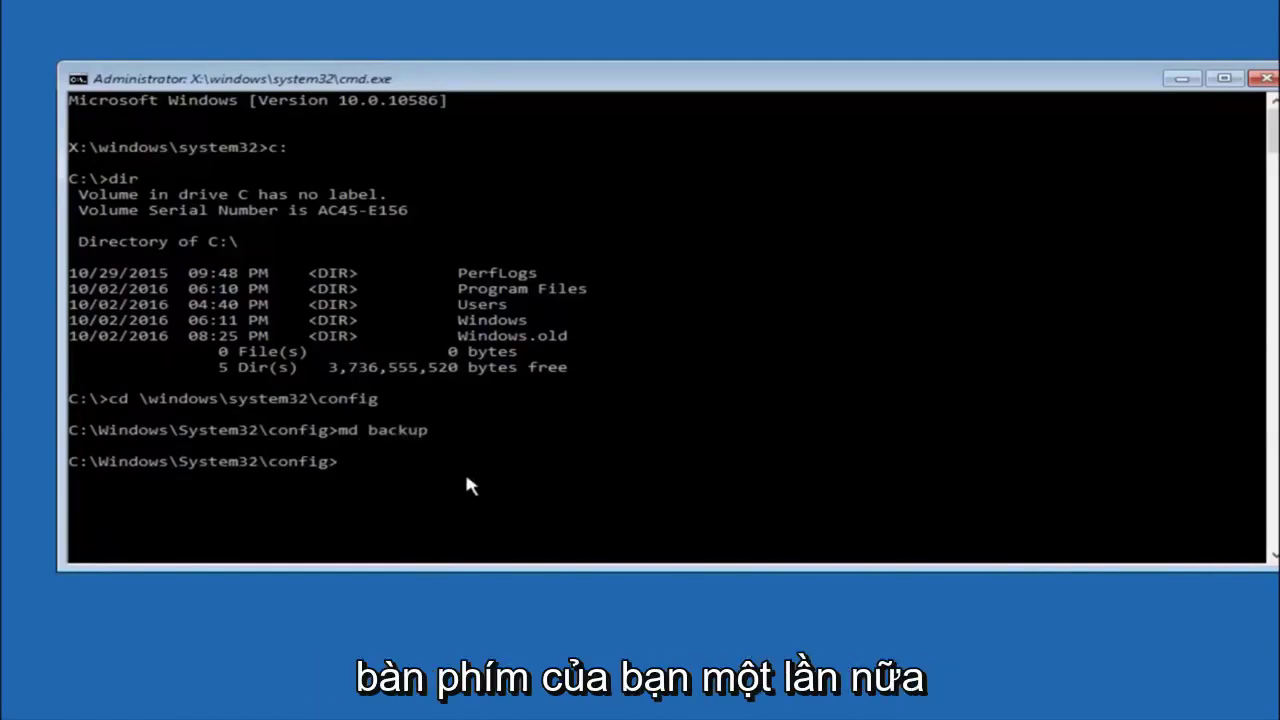
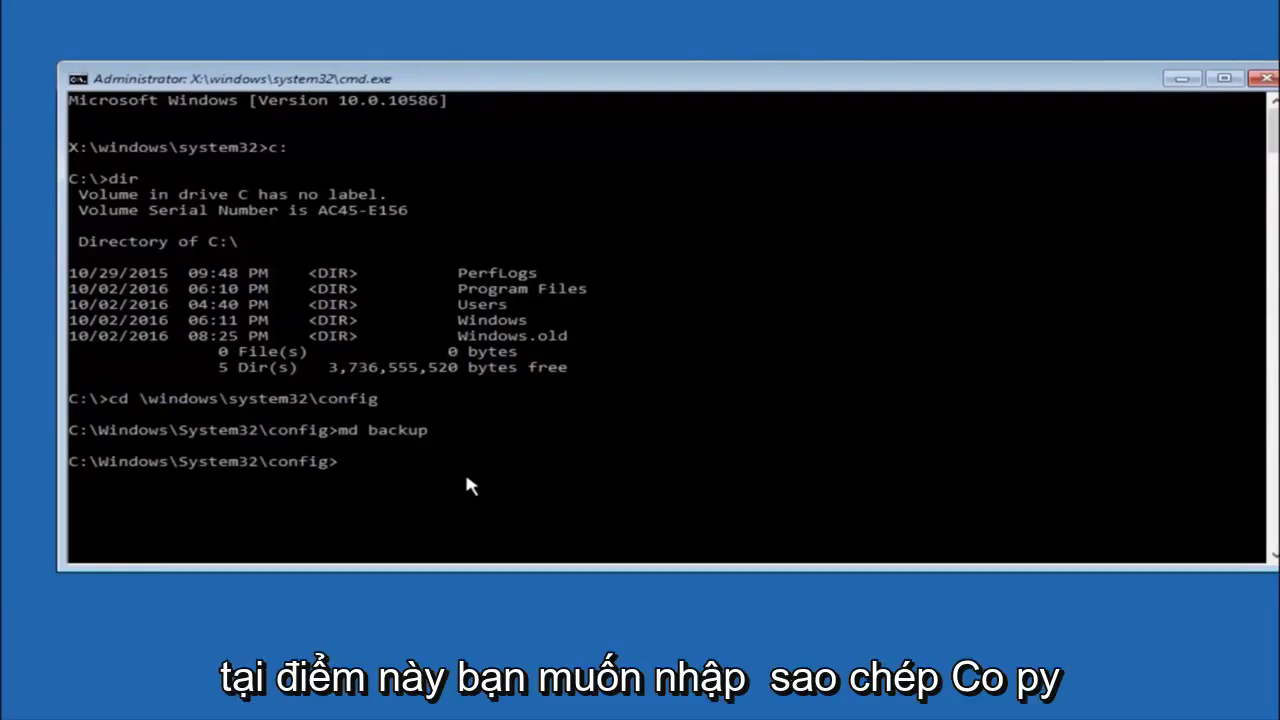
- At the config prompt, begin the copy command that will copy all files into backup
type("copy *.* backup")
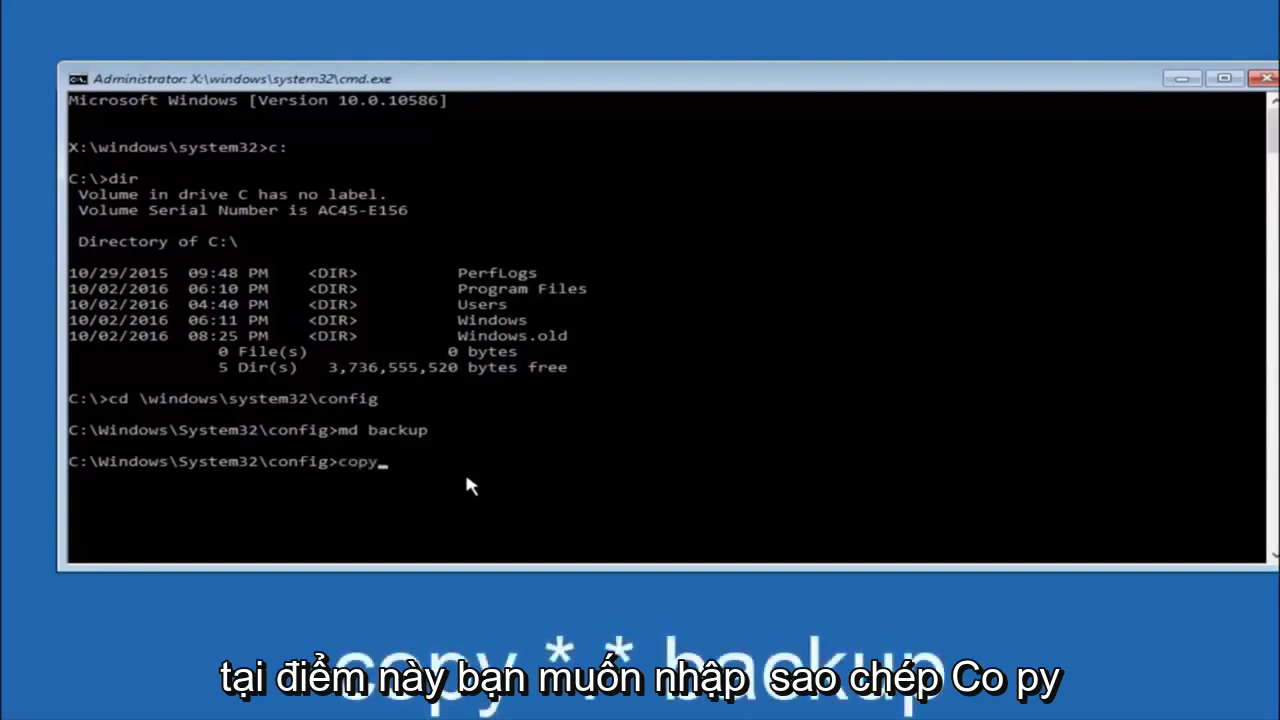
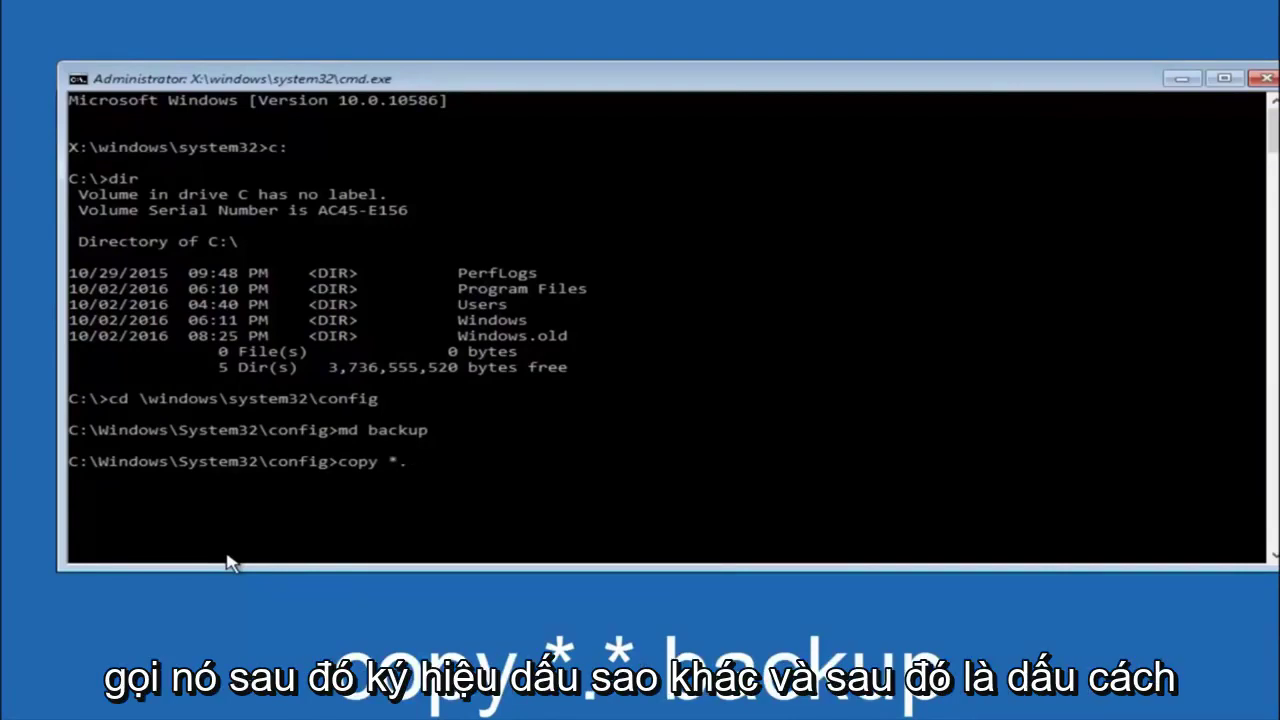
- Run copy *.* backup to copy every registry file from the config folder into backup
type("*")
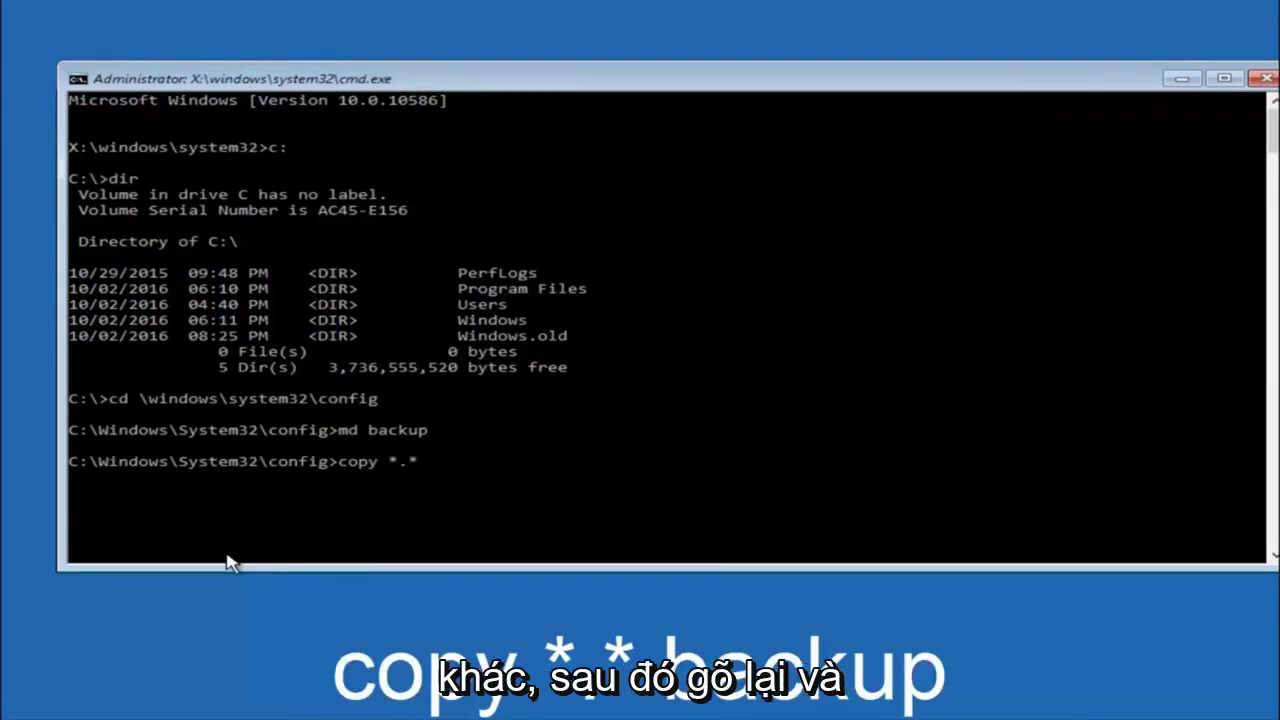
type(" backup")
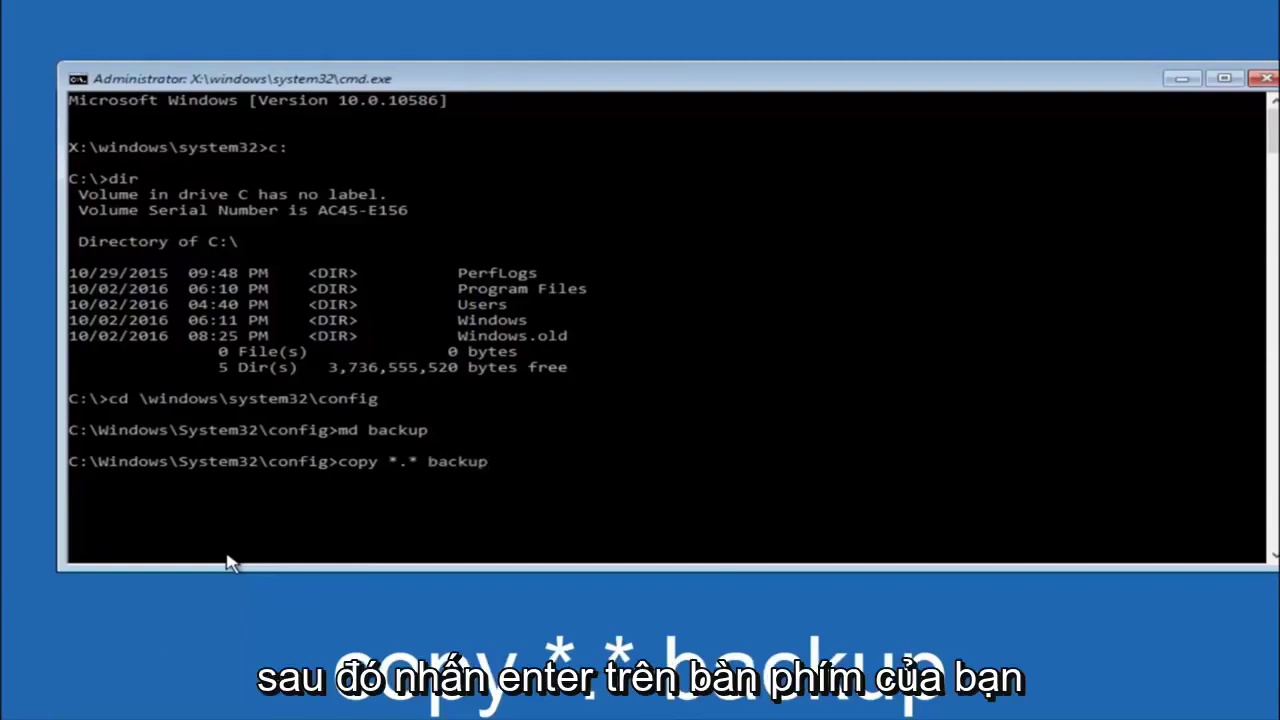
key("Return")
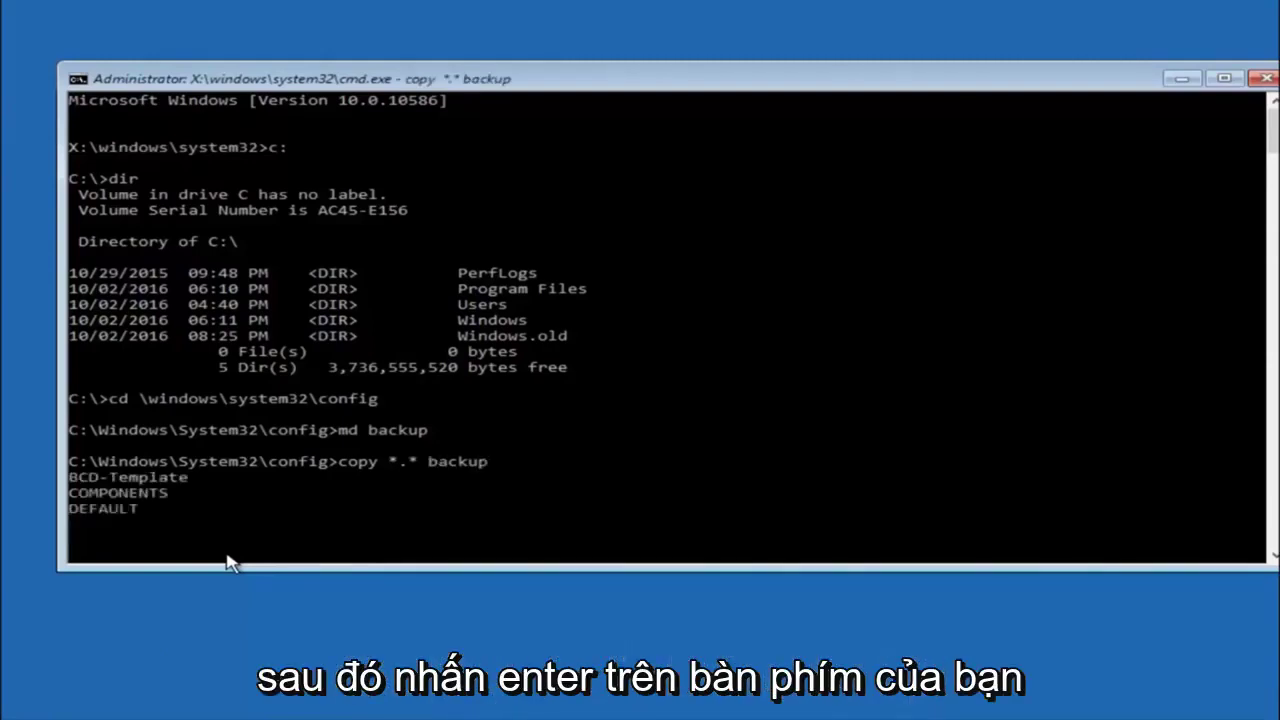
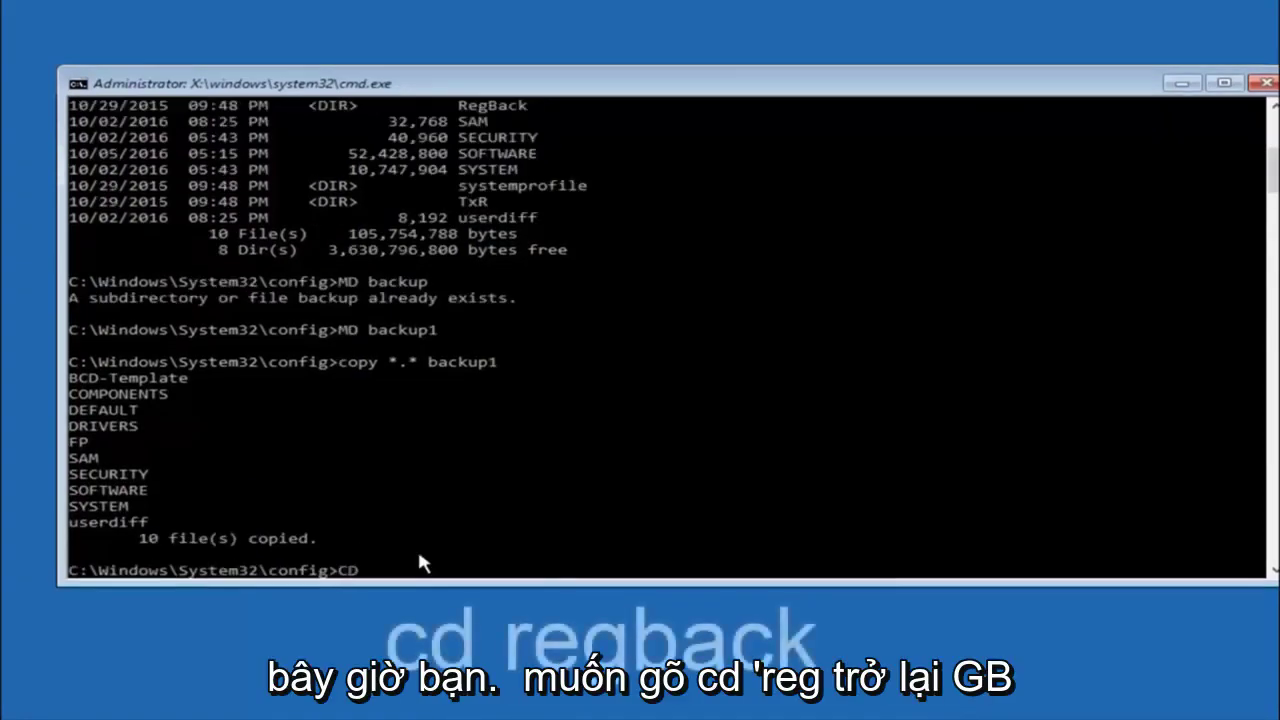
- Change into the RegBack folder and list it, showing DEFAULT, SAM, SECURITY, SOFTWARE and SYSTEM at 0 bytes
type("CD reg")
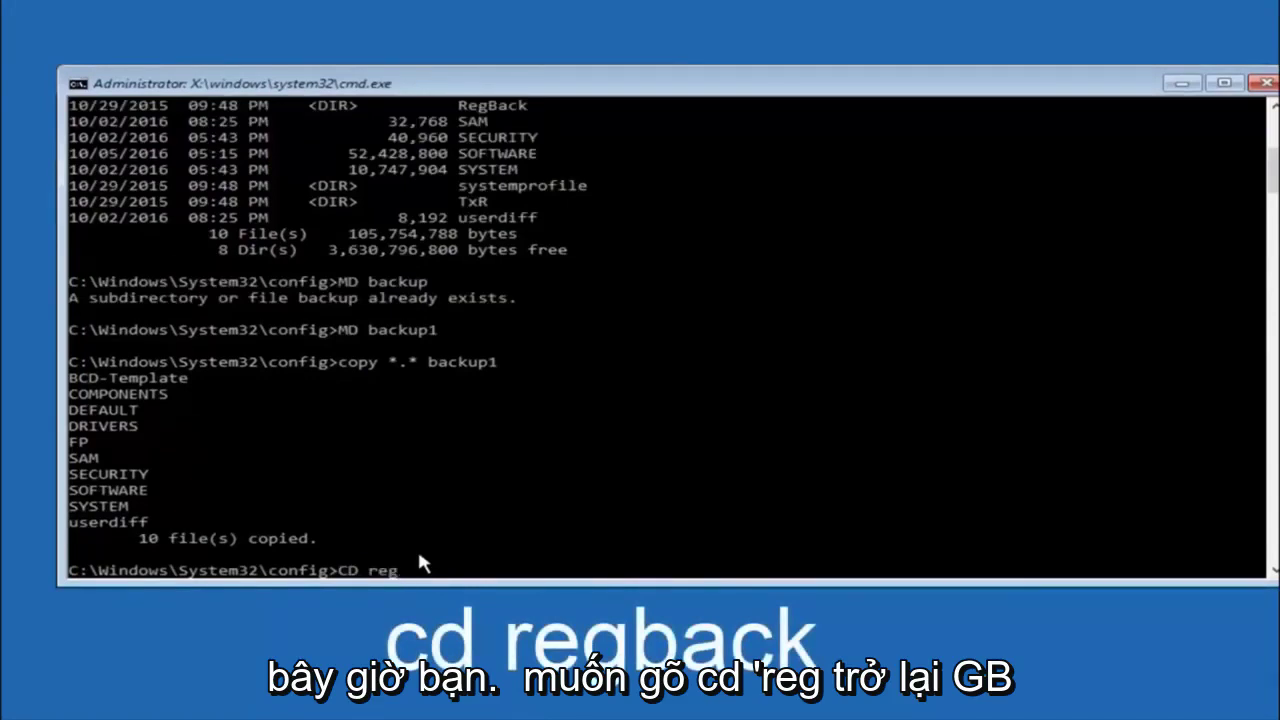
type("back")
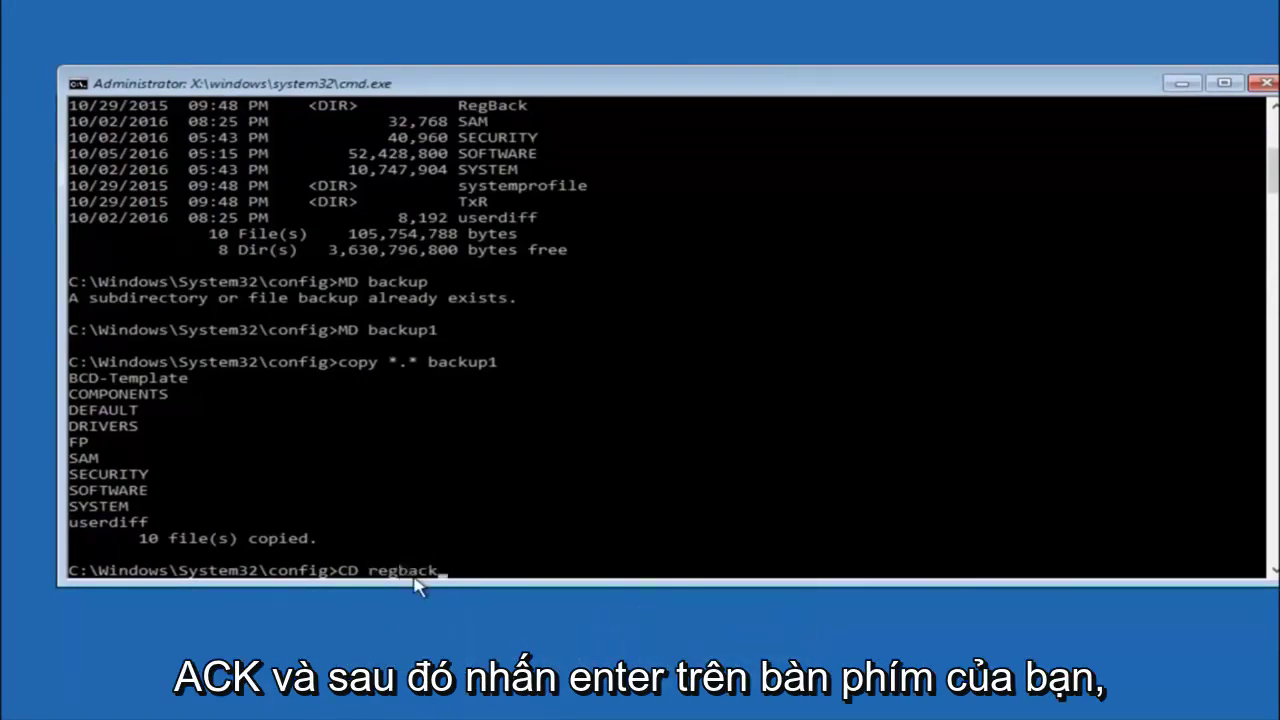
key("Return")
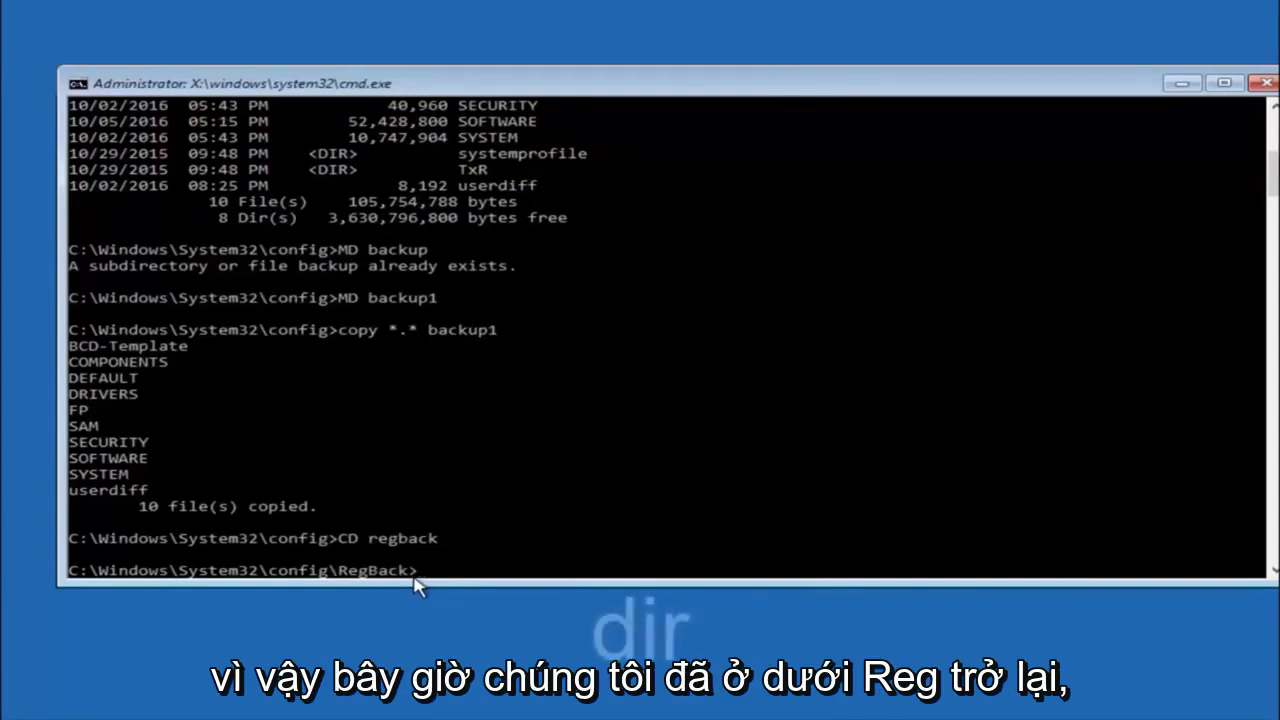
type("dir")
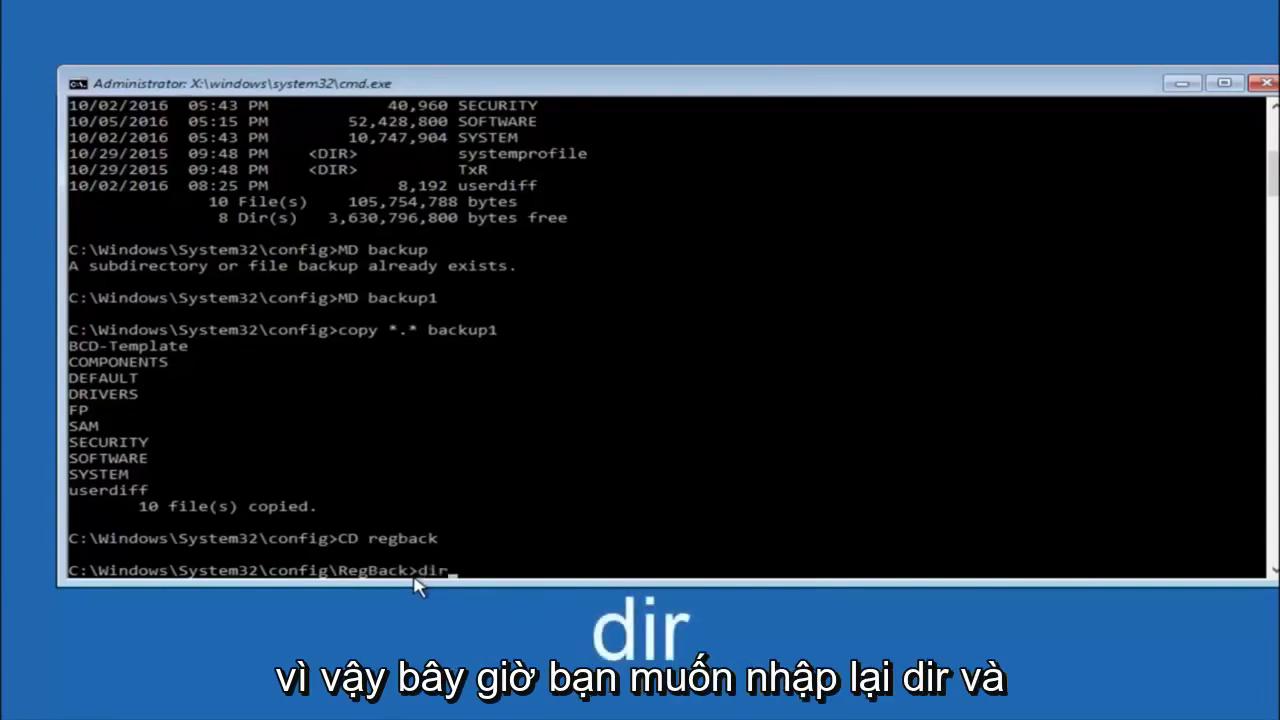
key("Return")
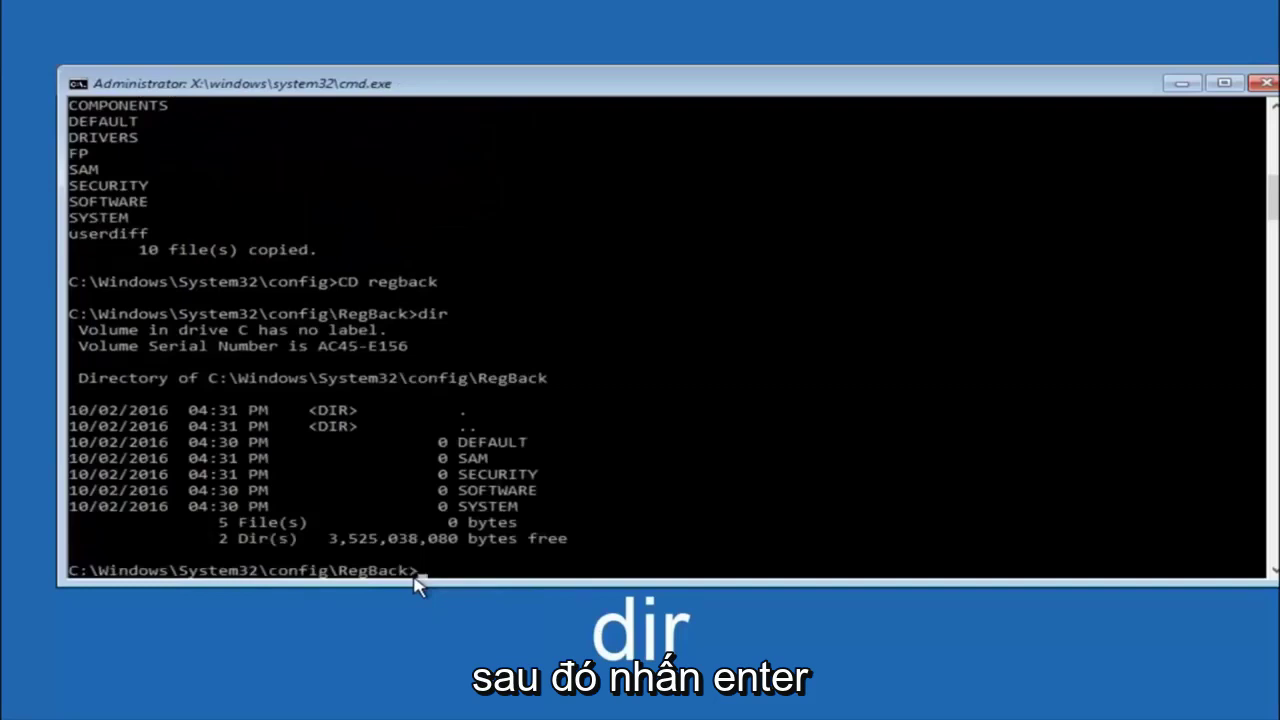
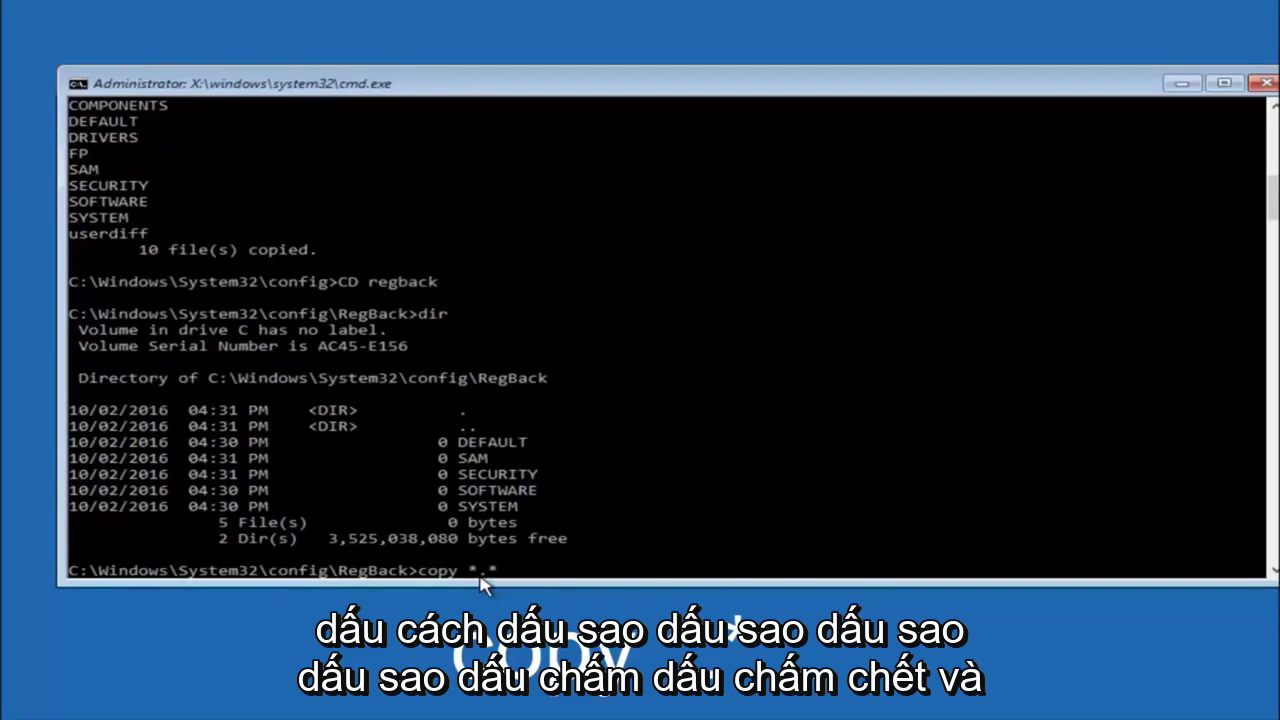
- Copy all five RegBack files into config with 'copy *.* ..', overwrite all, and close the console
type("..")
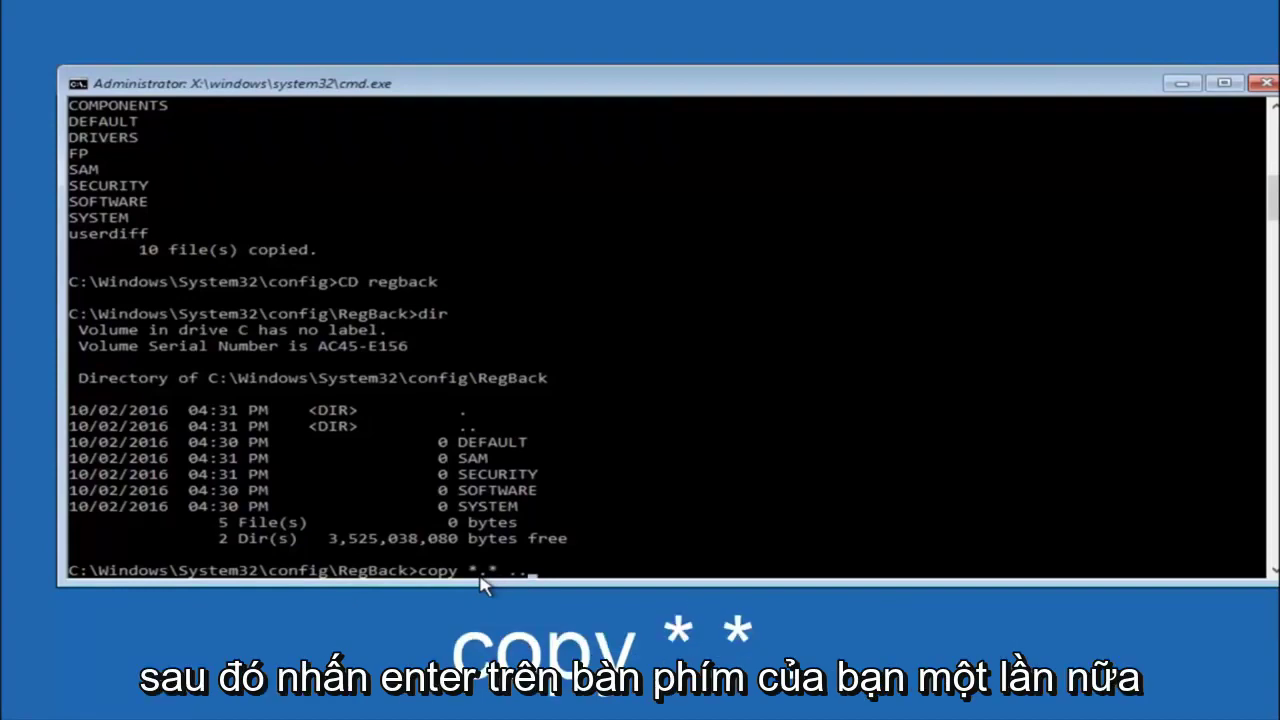
key("Return")
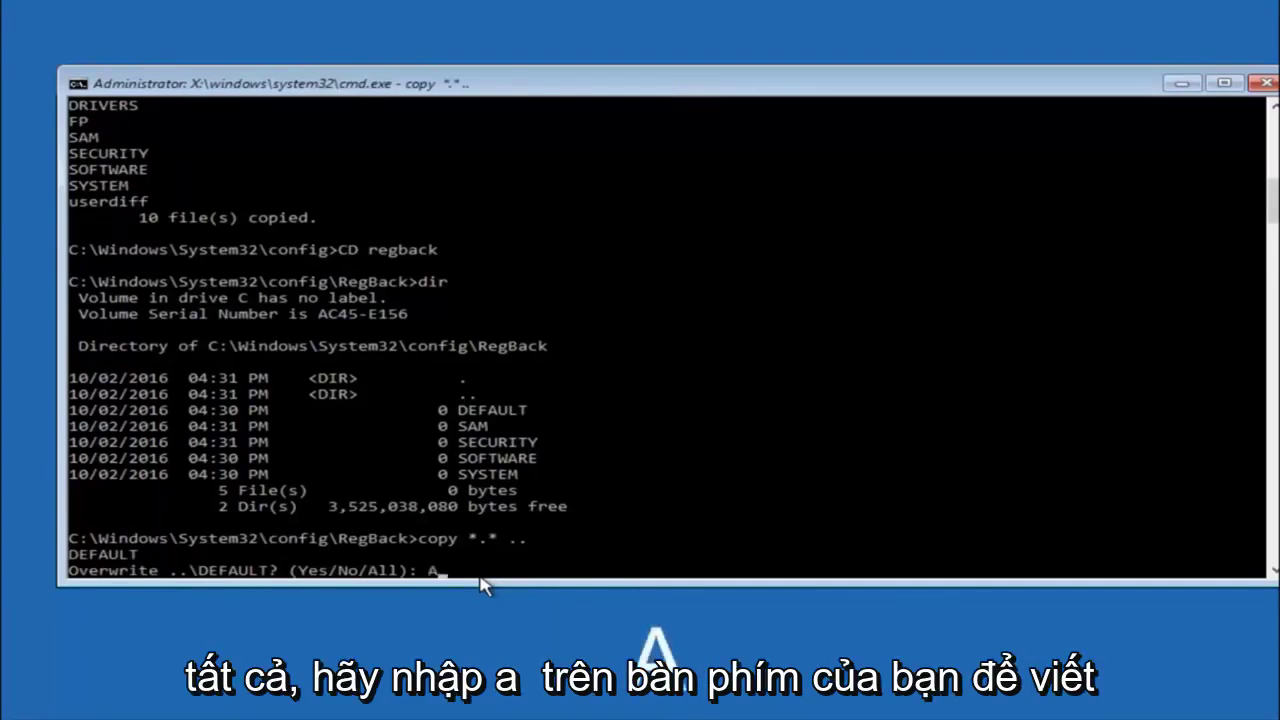
key("Return")
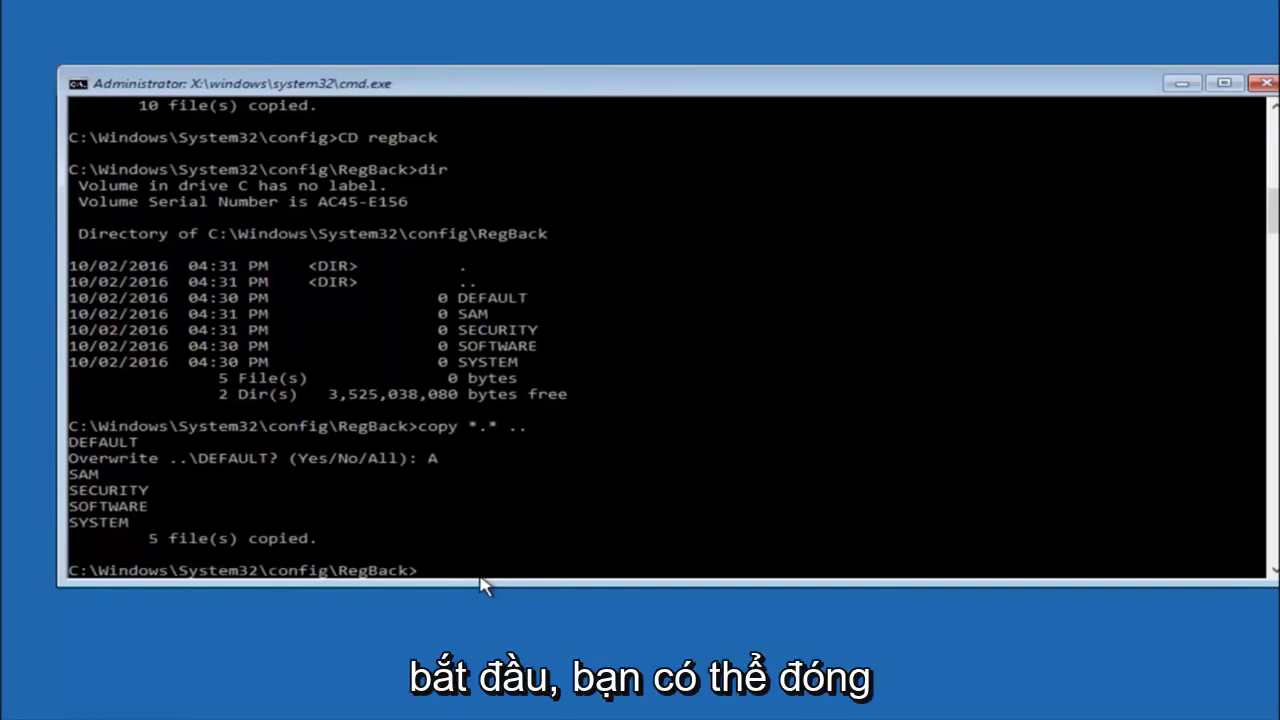
left_click(1266, 82)
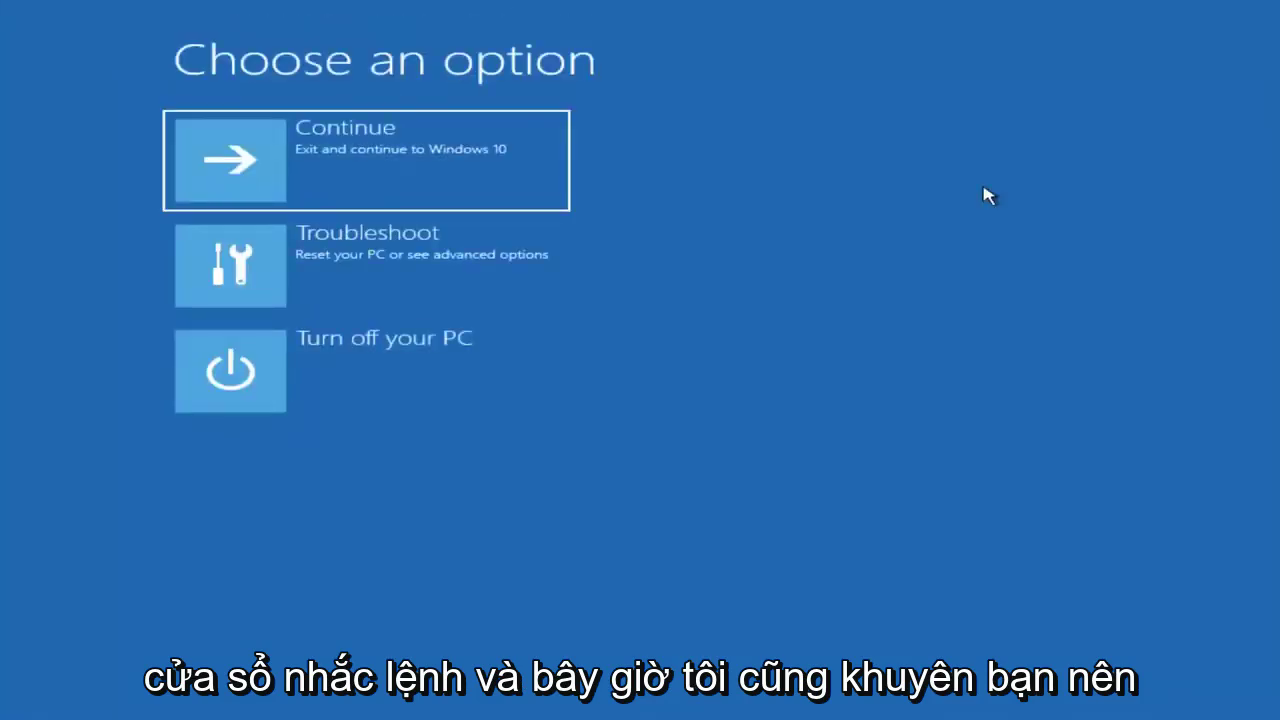
- Go through Troubleshoot into Advanced options, then back out to the Troubleshoot page
left_click(334, 256)
left_click(287, 268)
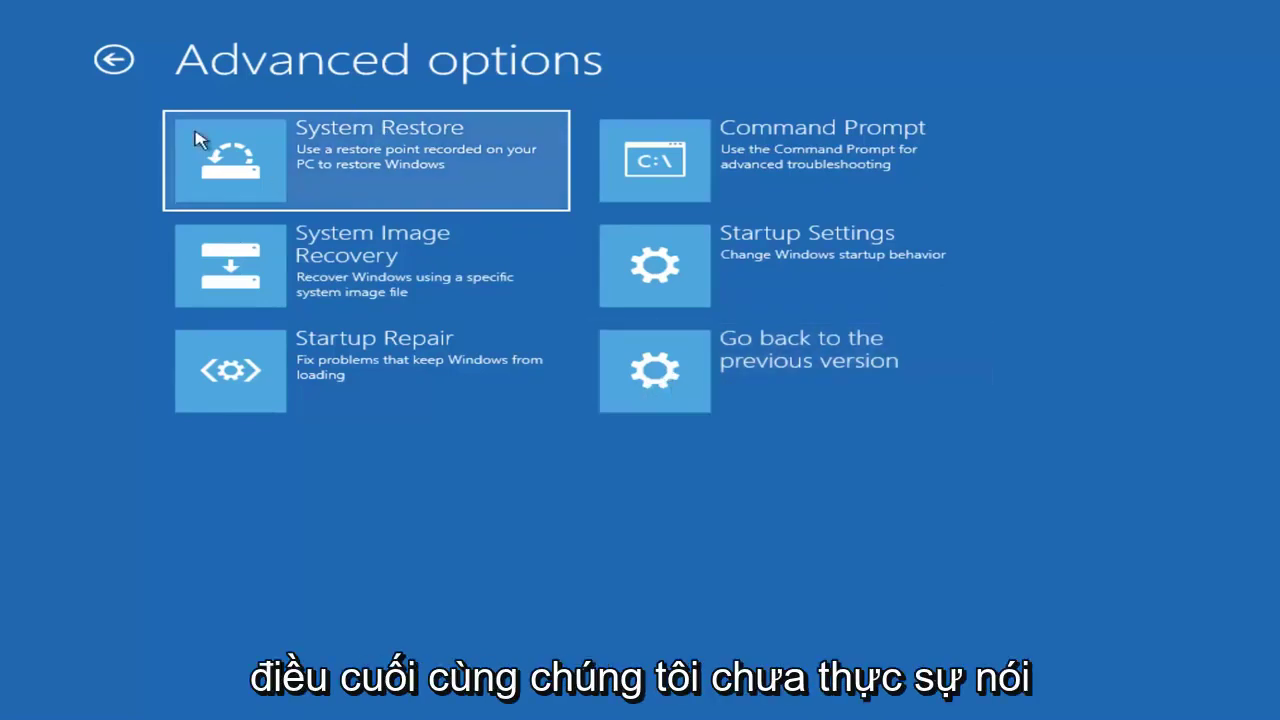
left_click(113, 62)
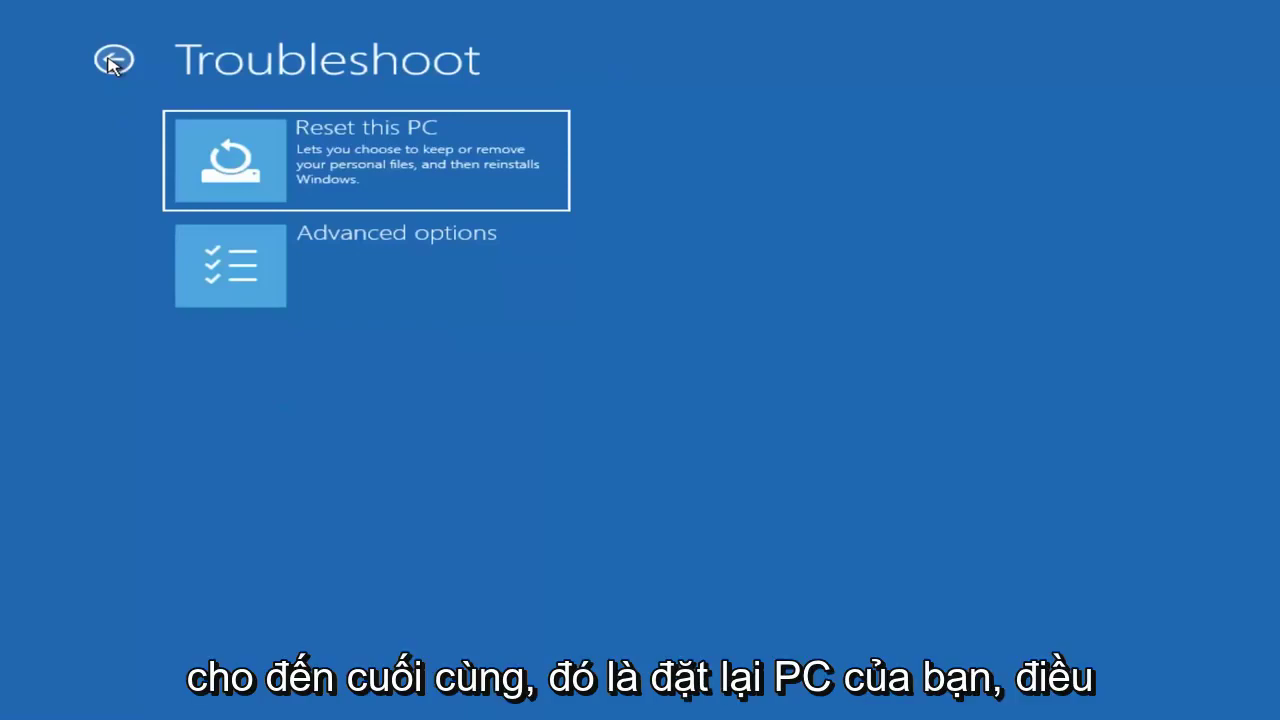
- View the Keep my files and Remove everything reset choices, then go back to Choose an option
left_click(306, 179)
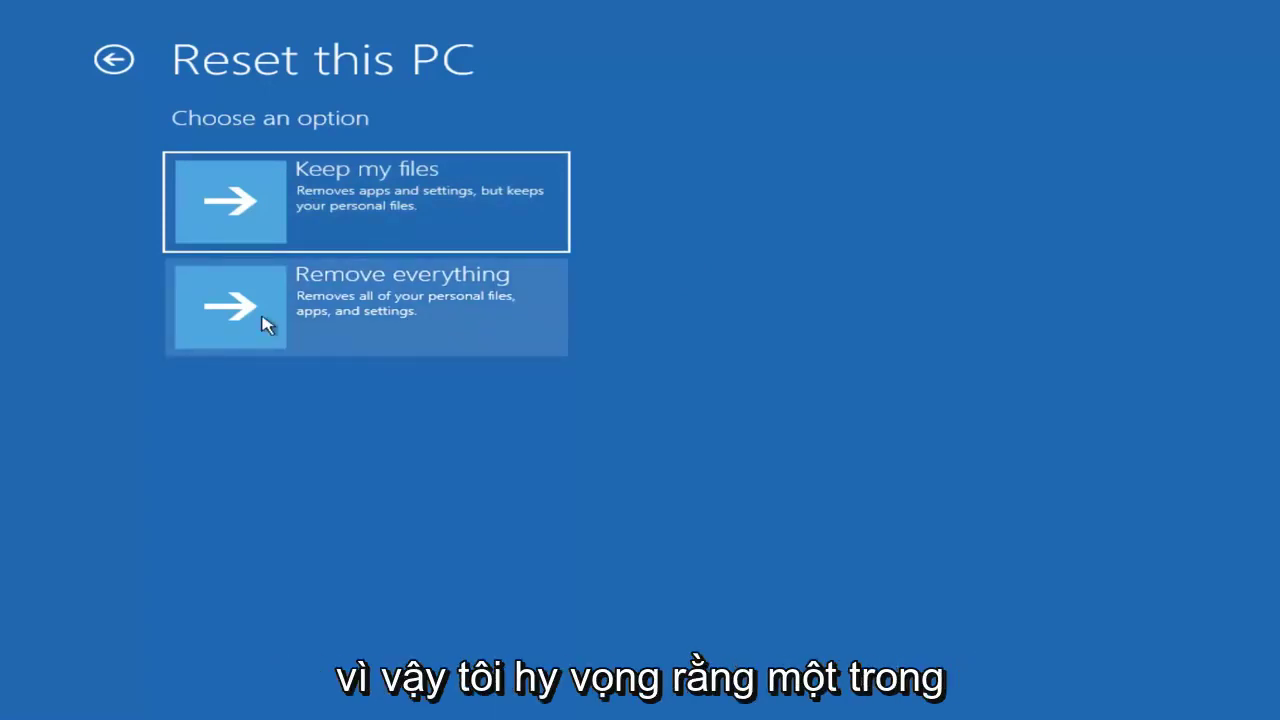
left_click(108, 62)
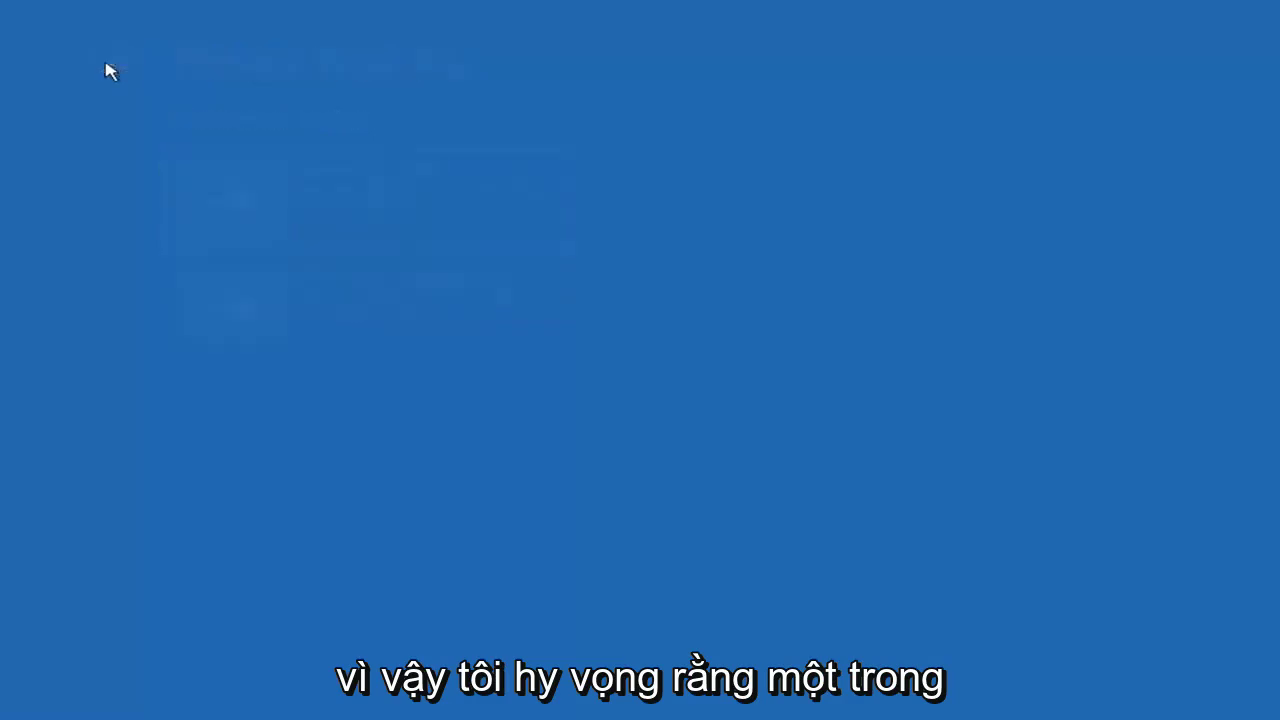
left_click(110, 61)
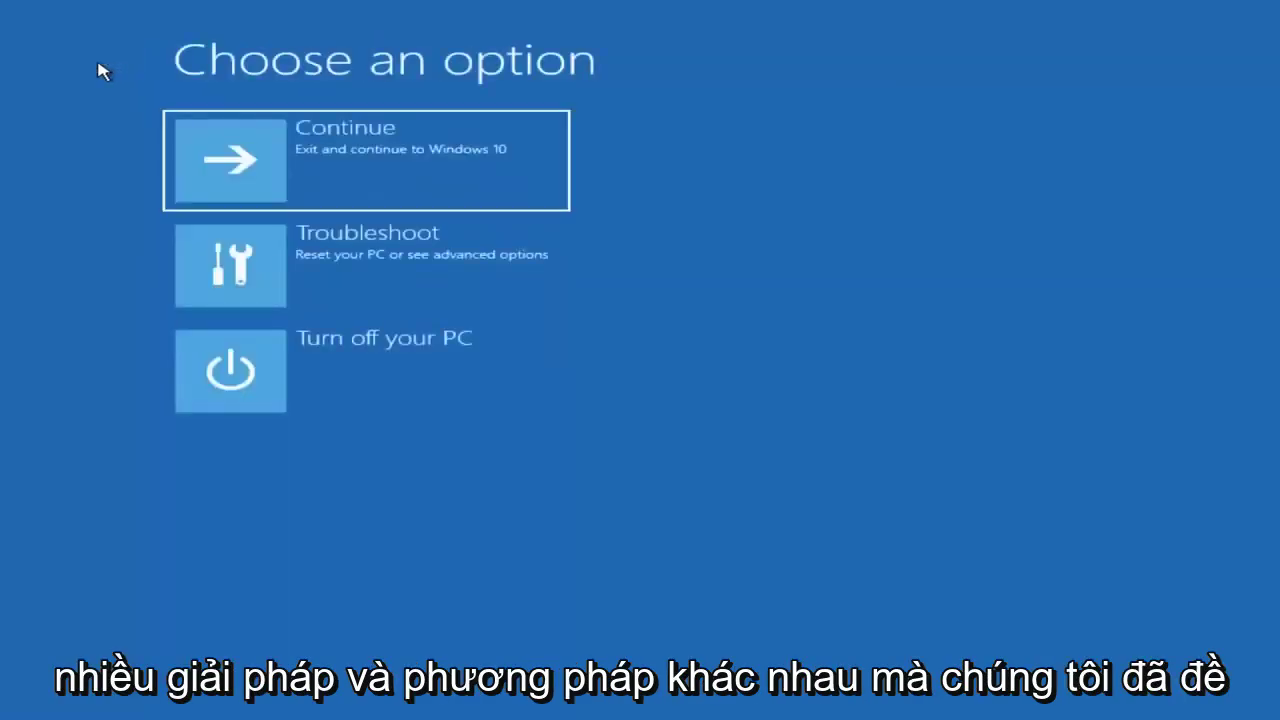